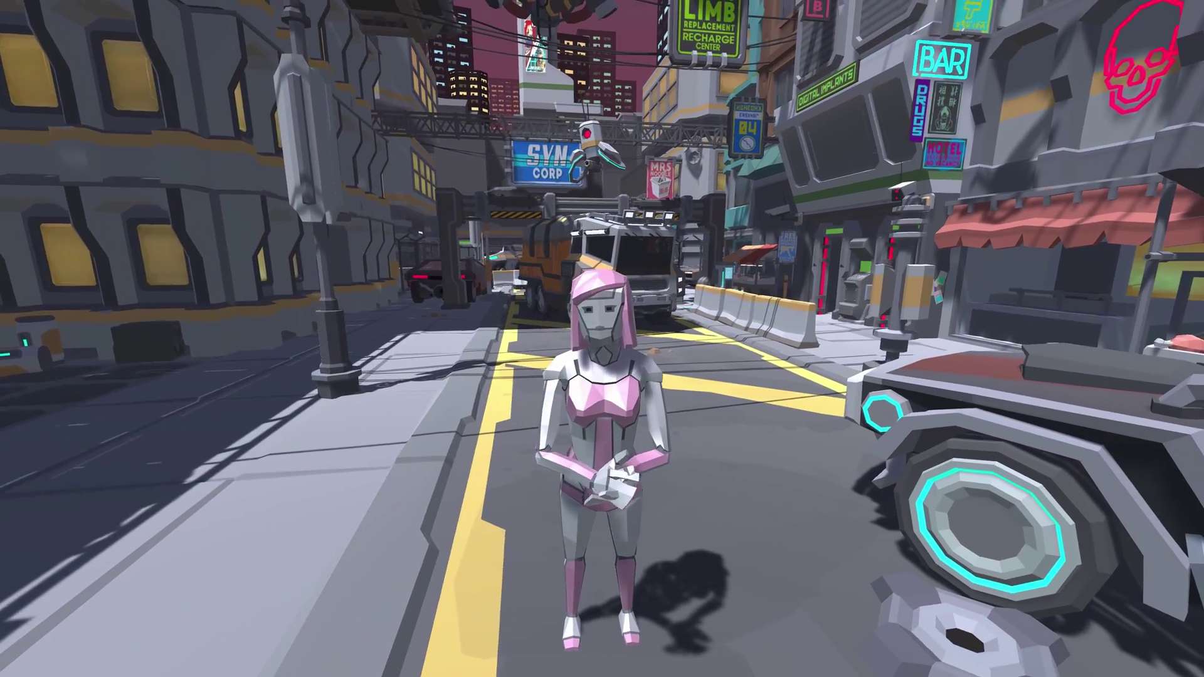
Walk the pink android forward down the sci-fi city street in Play mode.
key("w")
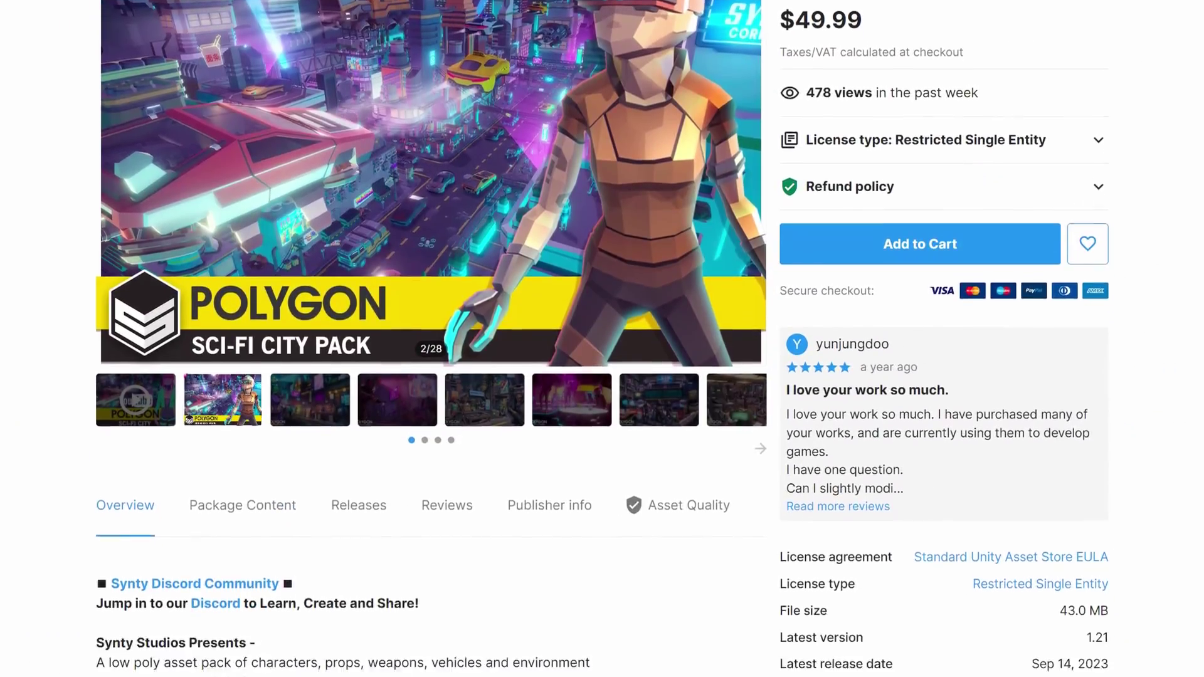
Scroll through the asset pages and view Robot Kyle's T-pose and third gallery images.
scroll(602, 339, "down", 10)
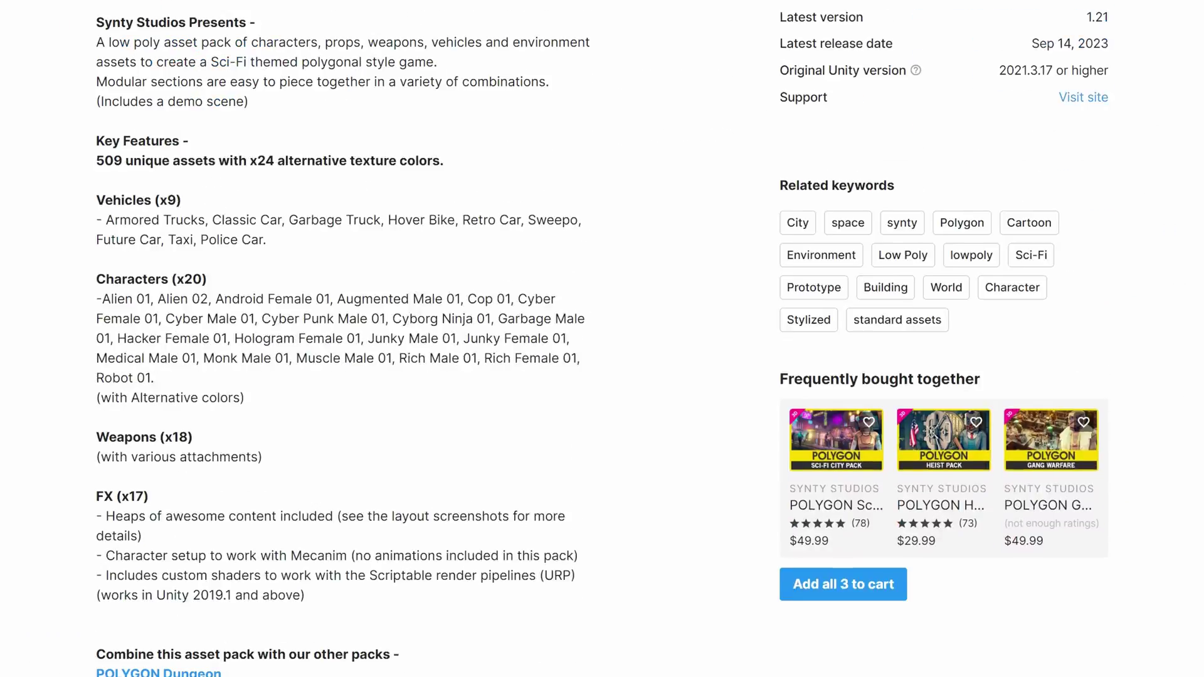
scroll(602, 338, "up", 10)
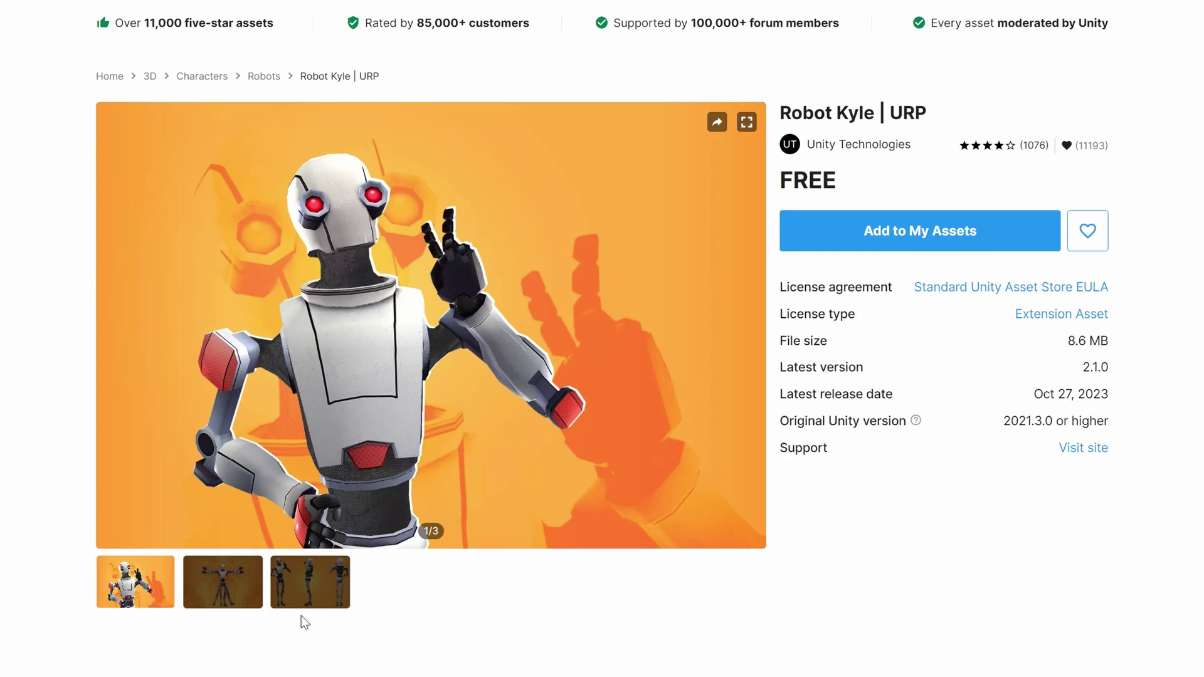
left_click(226, 588)
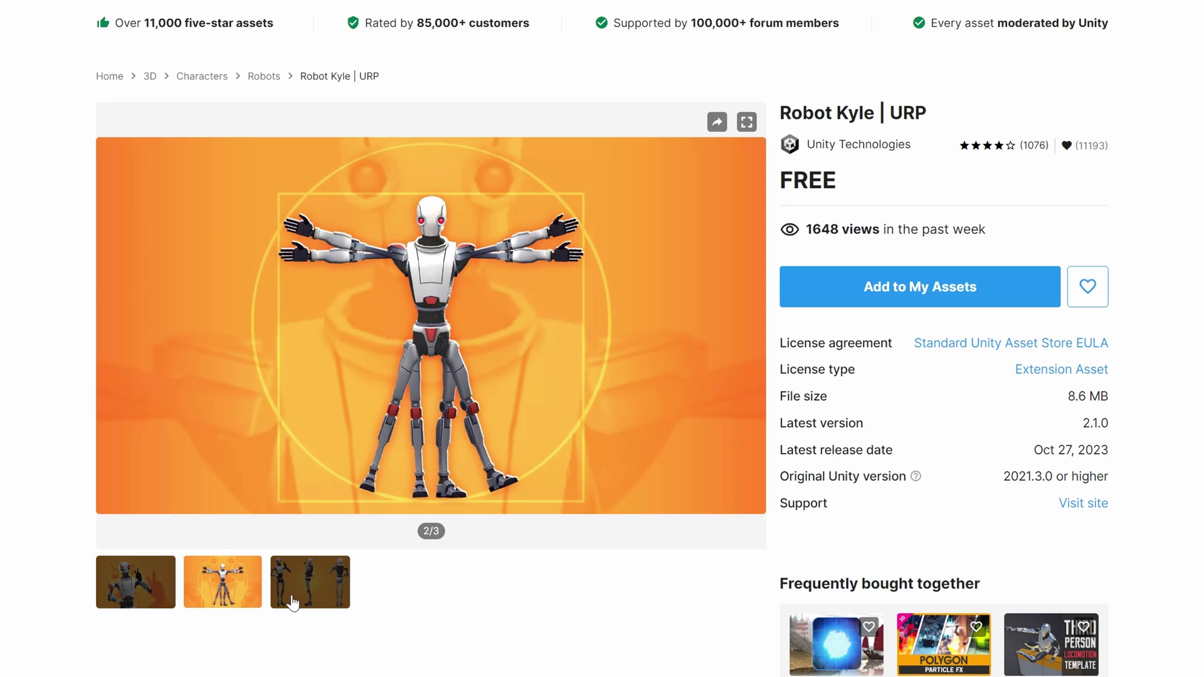
left_click(292, 600)
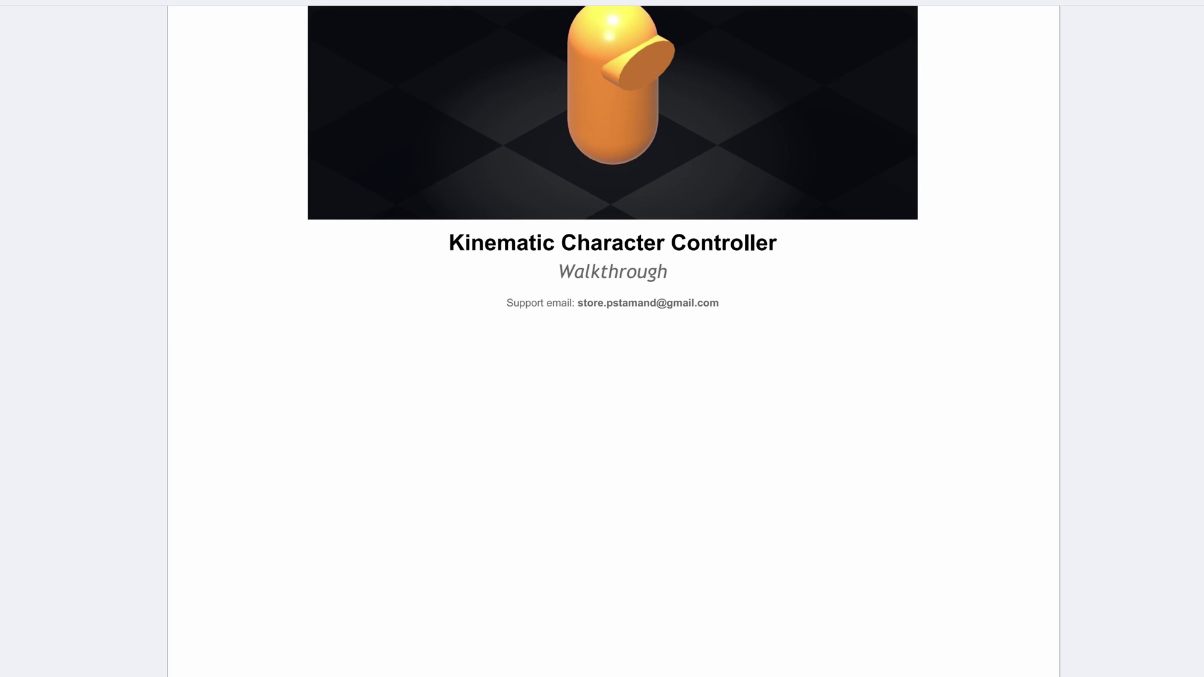
Scroll down the Walkthrough PDF past the table of contents.
scroll(602, 338, "down", 10)
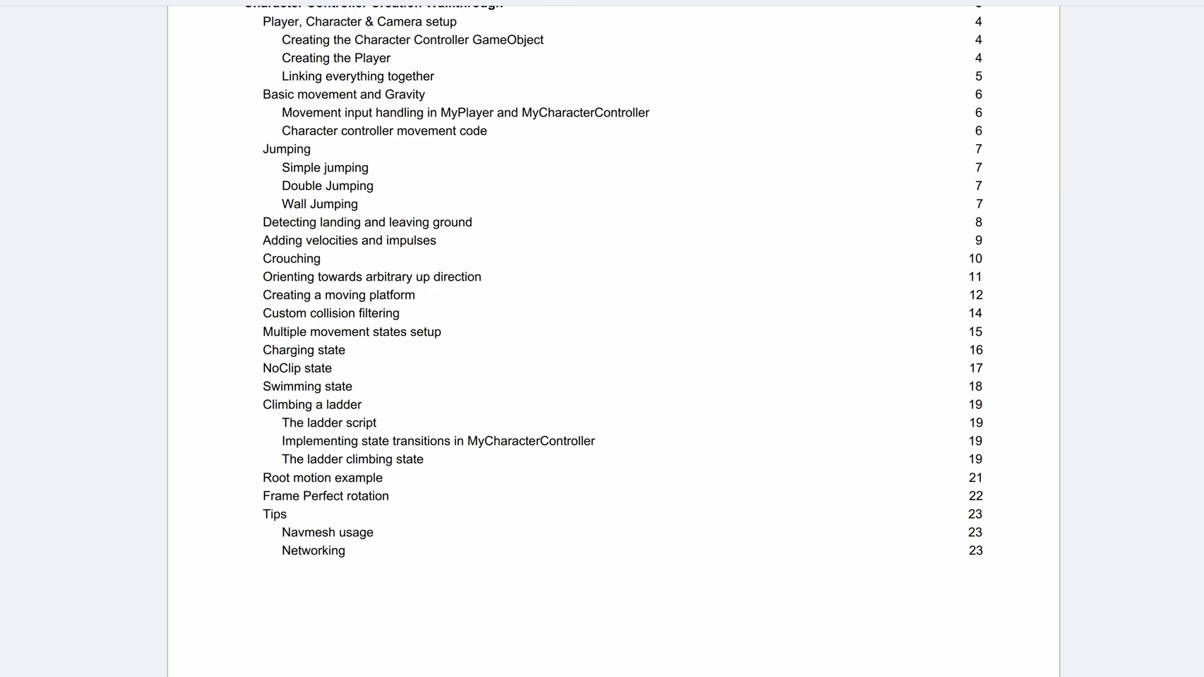
scroll(602, 339, "down", 8)
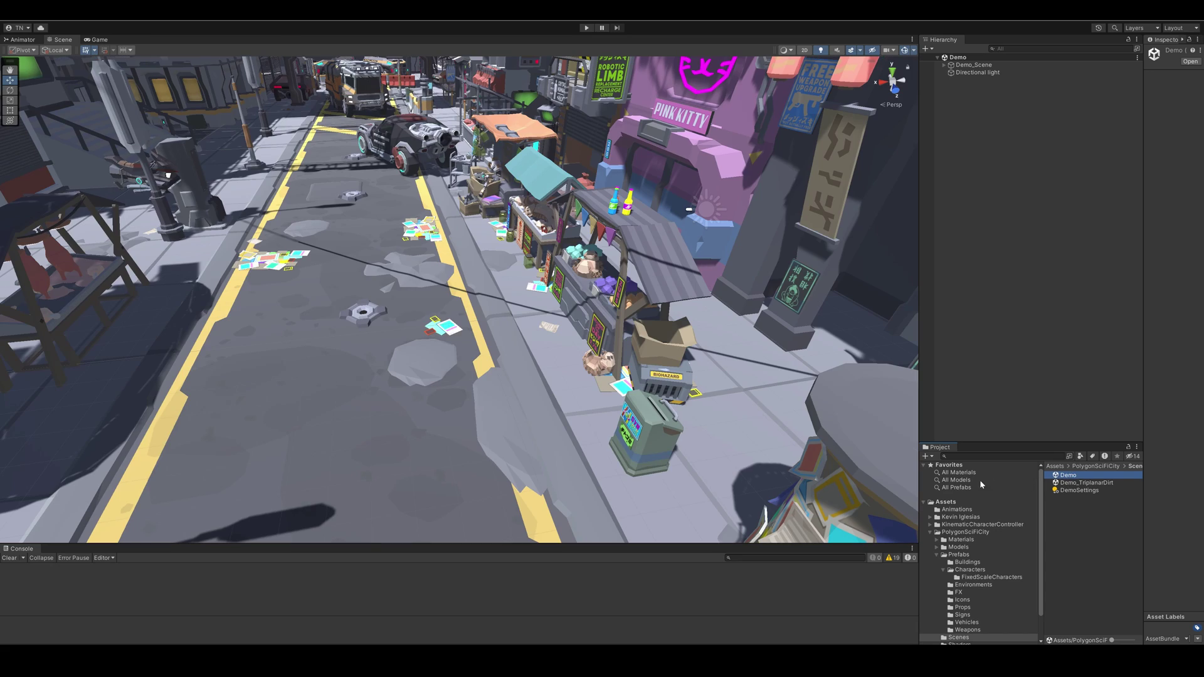
Drag the ExampleCharacter and ExampleCamera prefabs from KinematicCharacterController into the street scene.
left_click(930, 531)
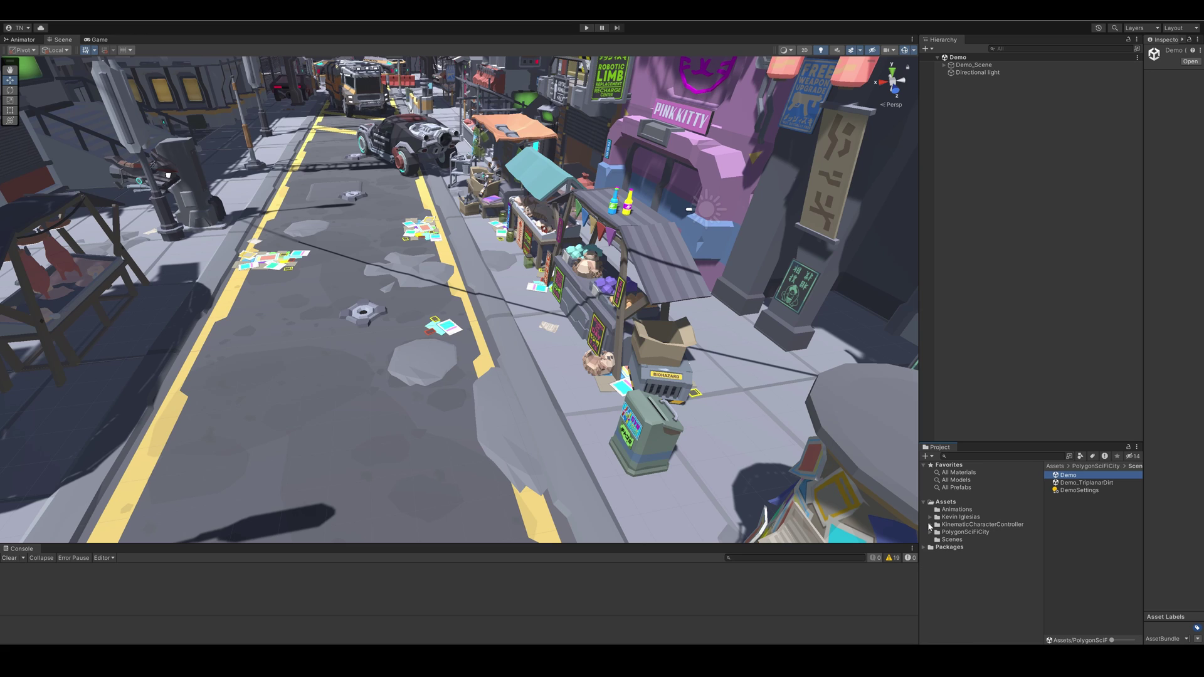
left_click(930, 524)
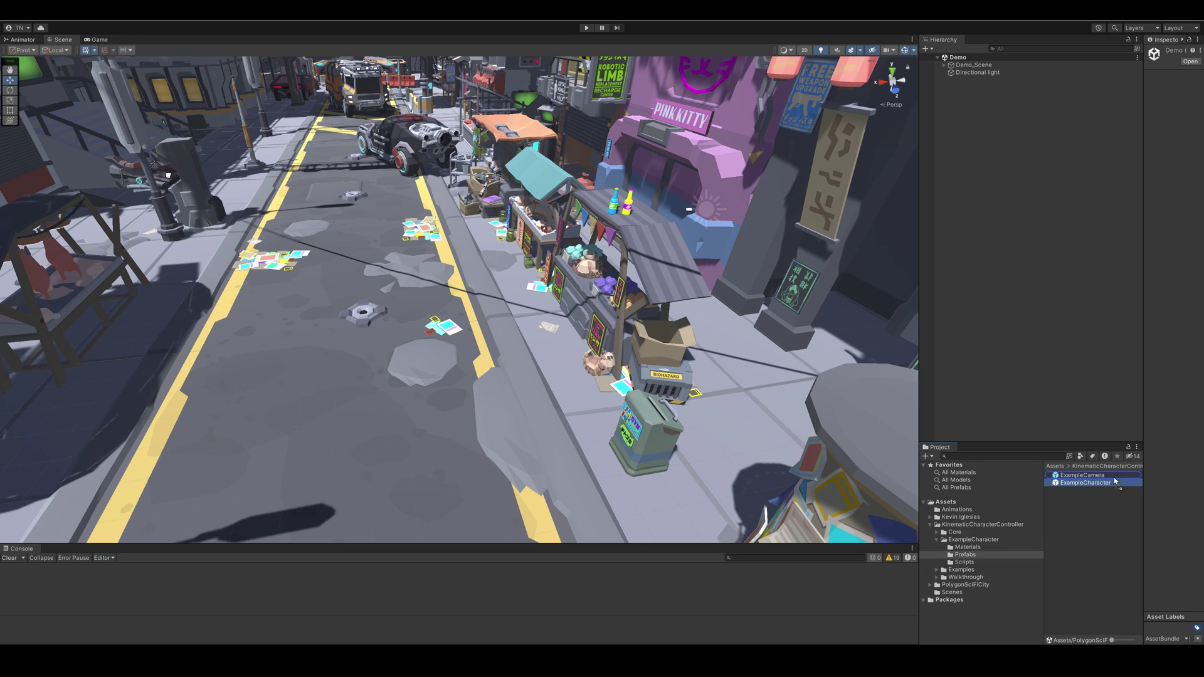
left_click_drag(1113, 476, 347, 281)
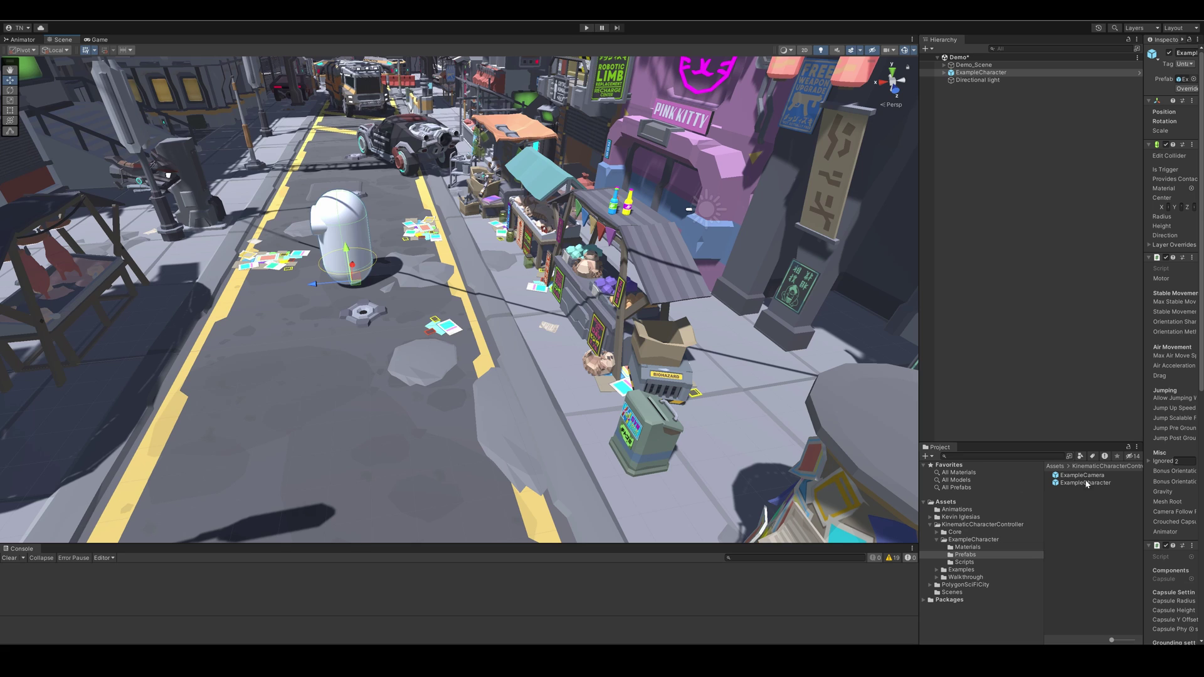
left_click_drag(1015, 242, 986, 102)
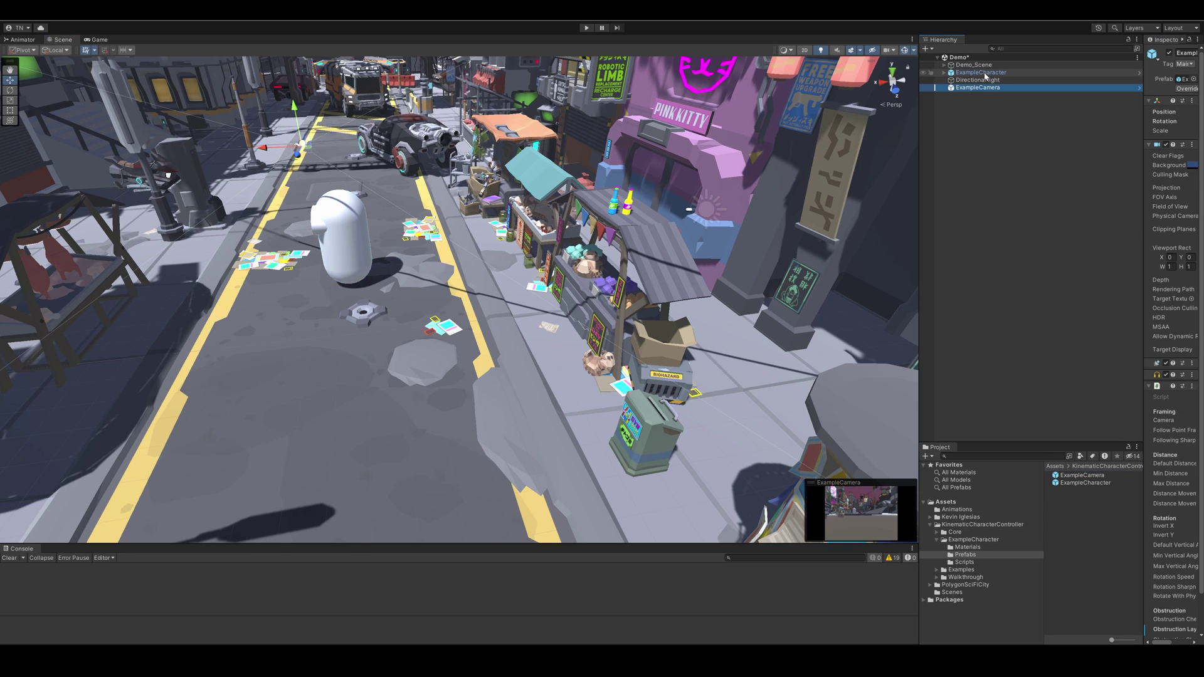
Nest Character_Android_Female_01 under Root and assign it as the character's Mesh Root.
double_click(981, 73)
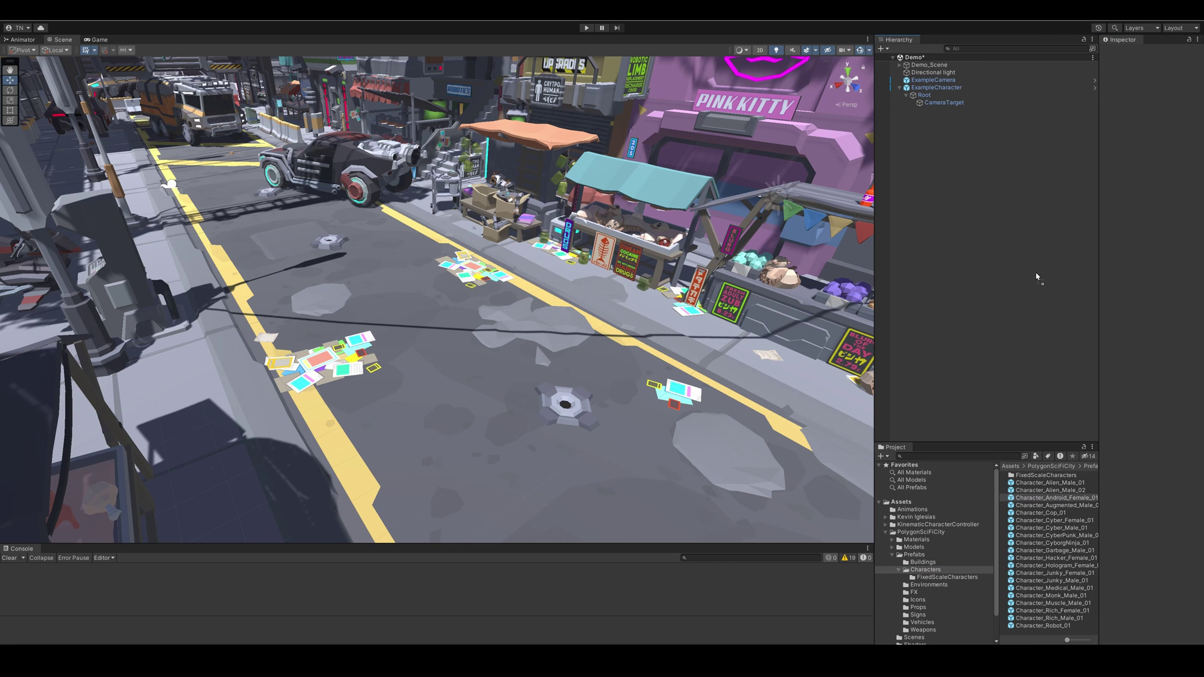
left_click_drag(949, 101, 953, 104)
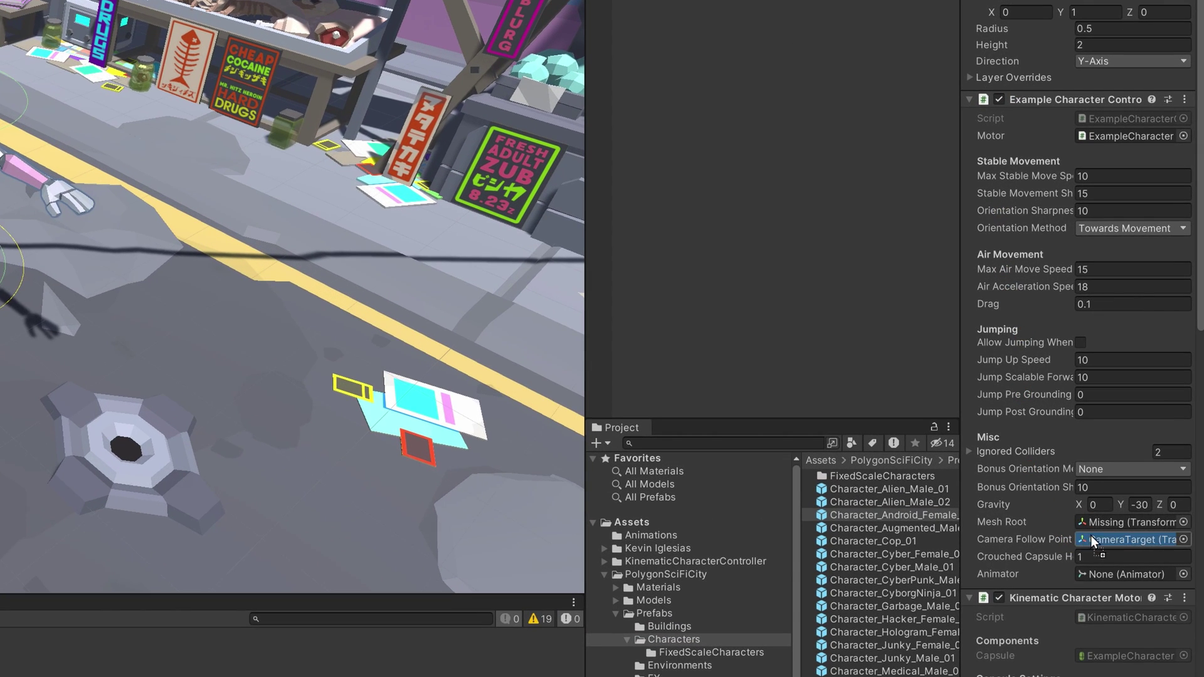
left_click_drag(1165, 510, 1170, 506)
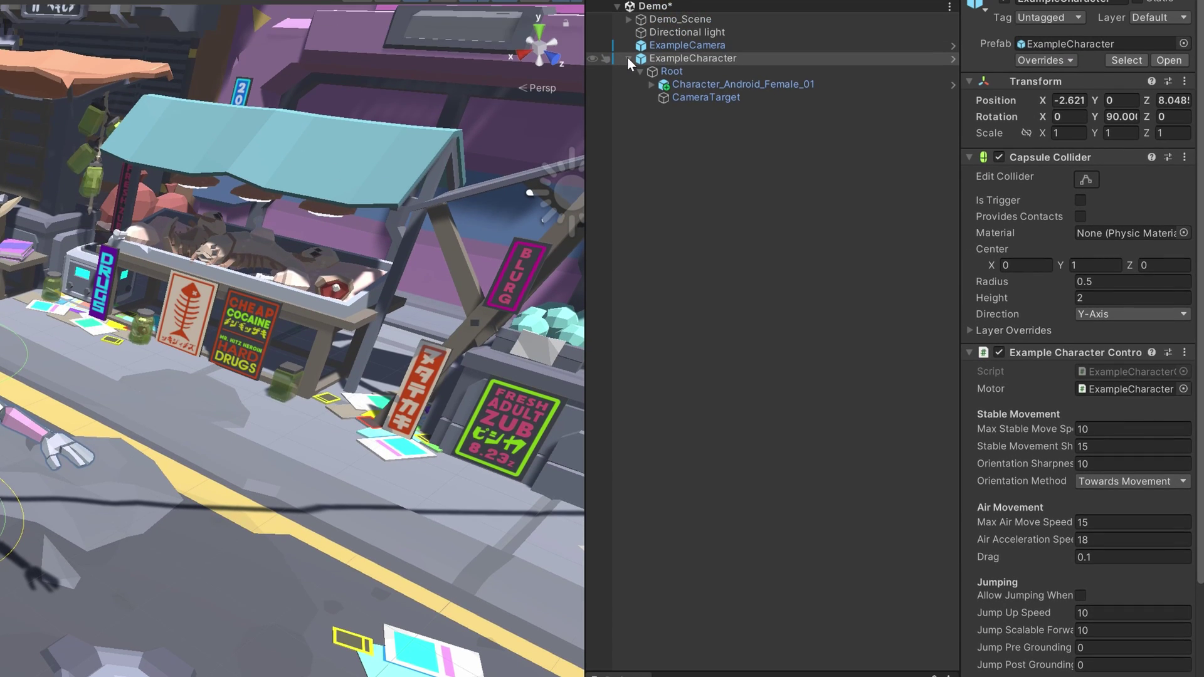
Create an empty GameObject in the Hierarchy named Player.
left_click(628, 58)
right_click(670, 139)
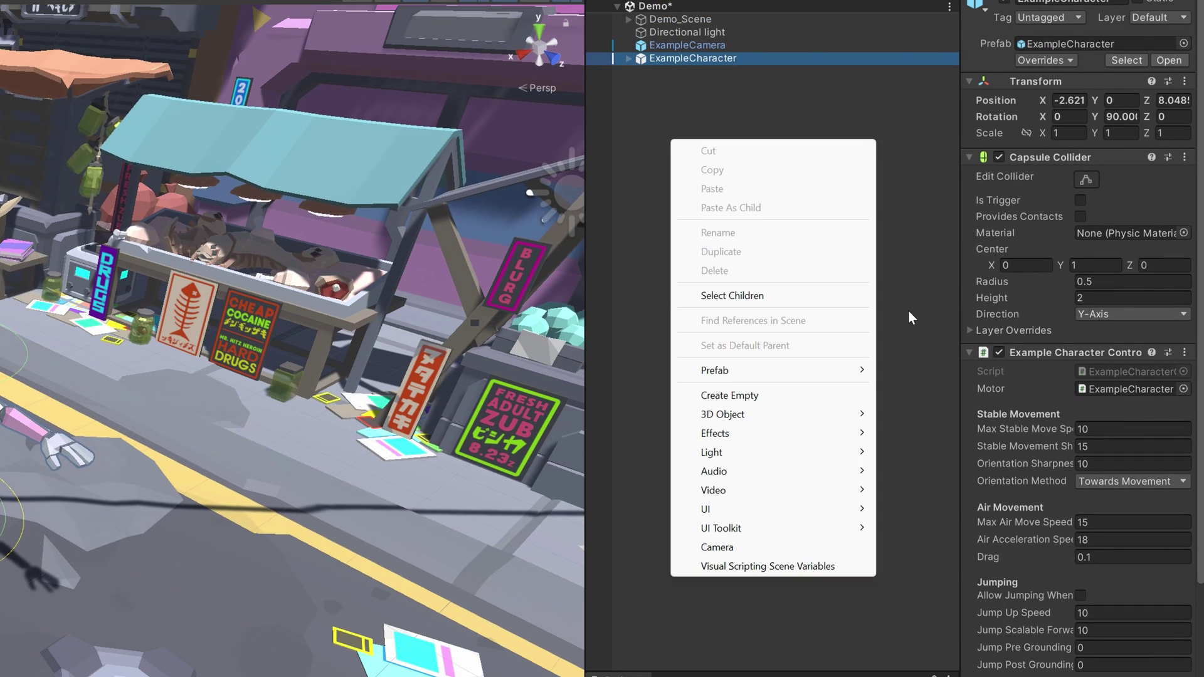
left_click(734, 397)
type("Player")
key("Return")
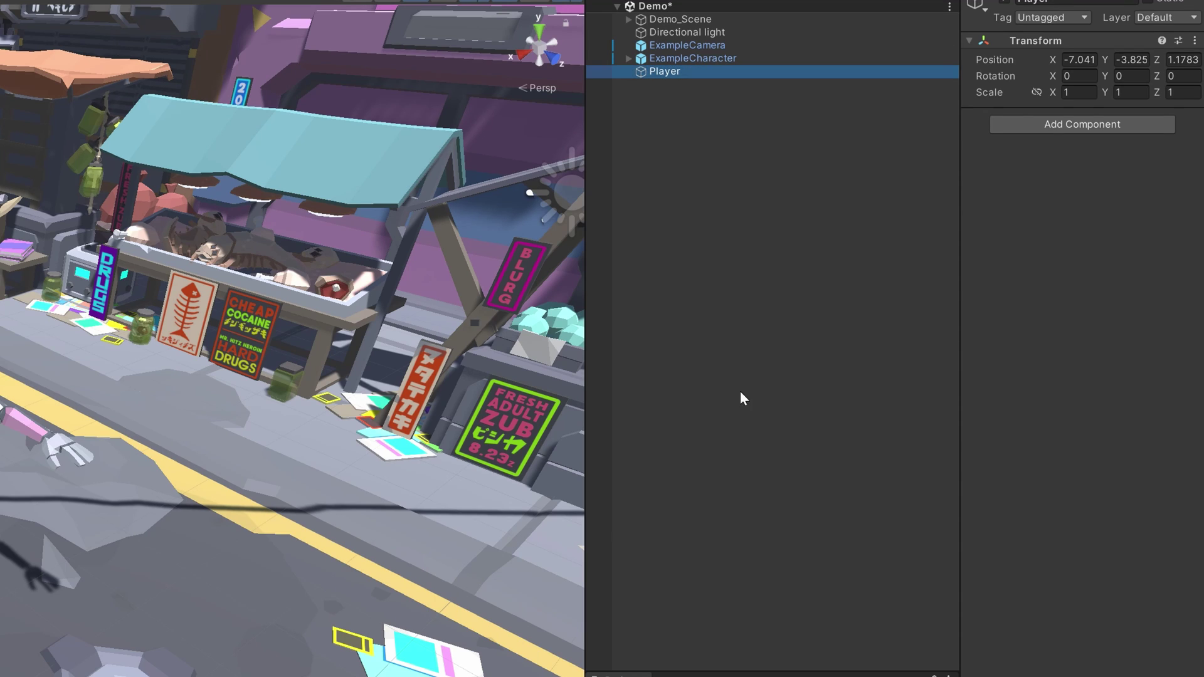
Add the Example Player script component to Player.
left_click(1089, 127)
type("Example")
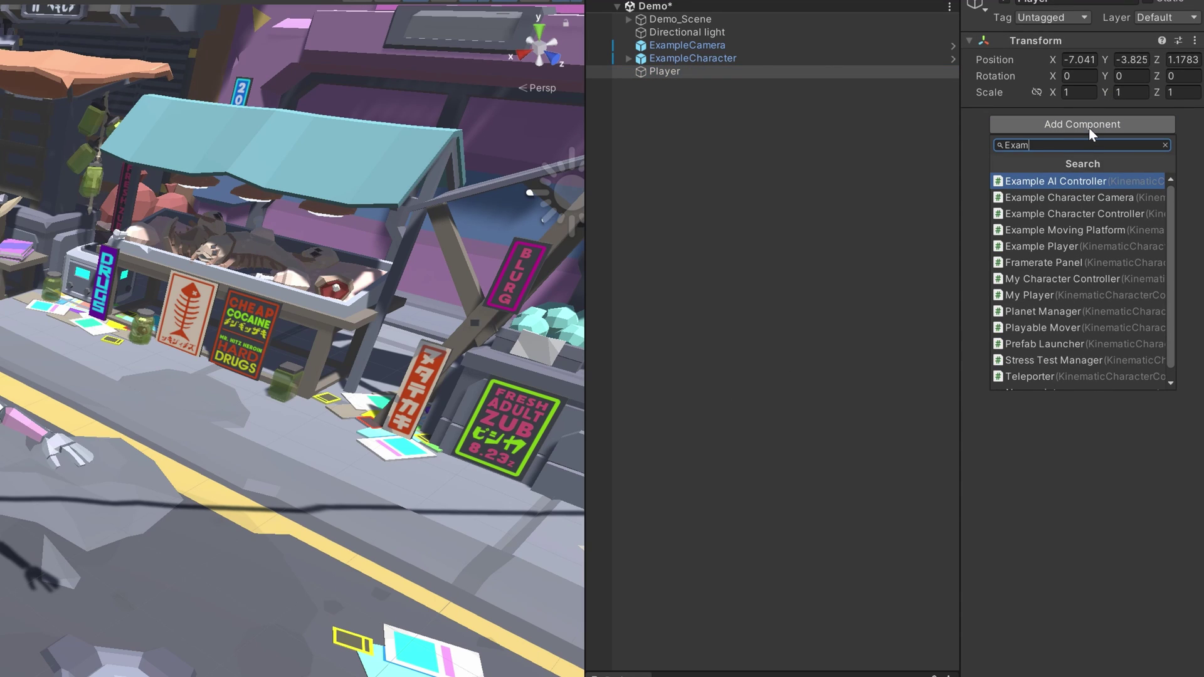
type(" Play")
key("Return")
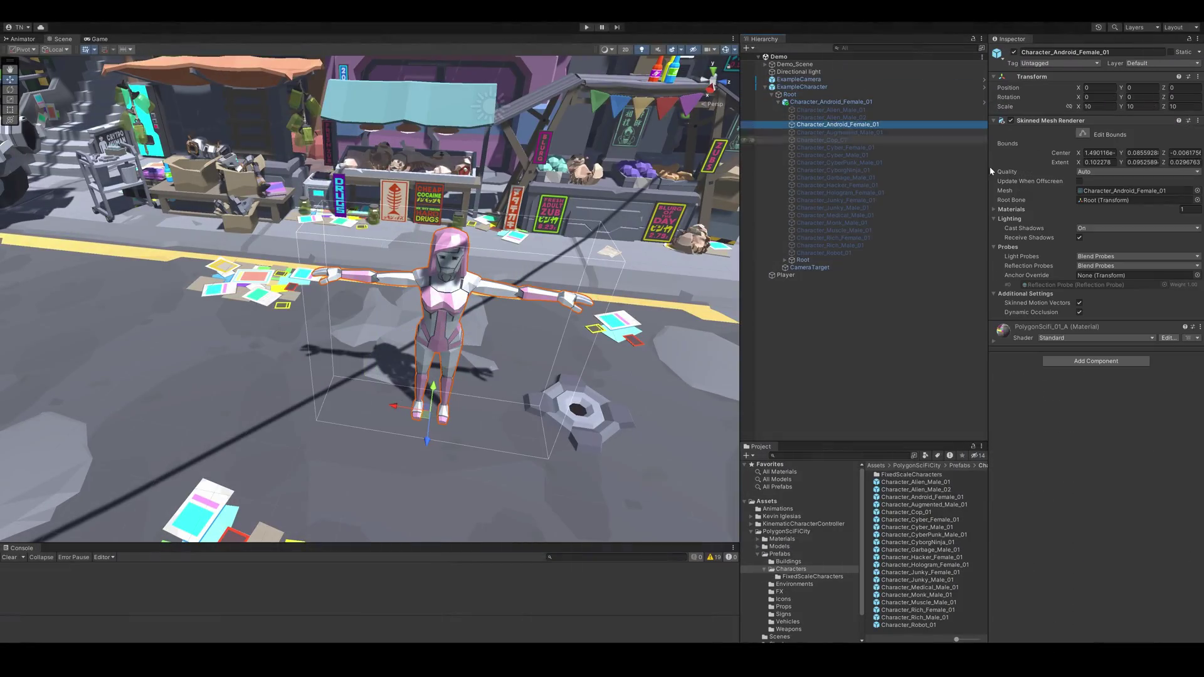
Locate the Characters model from the Mesh field and keep its rig Animation Type as Humanoid.
left_click(1124, 191)
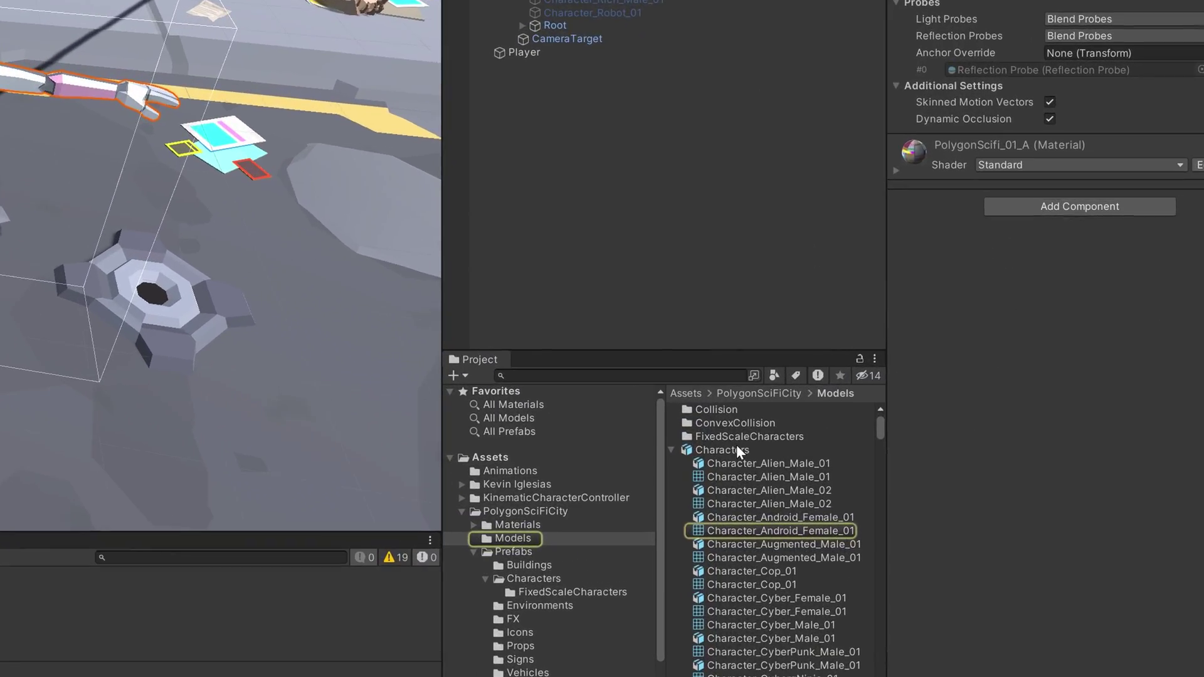
left_click(905, 496)
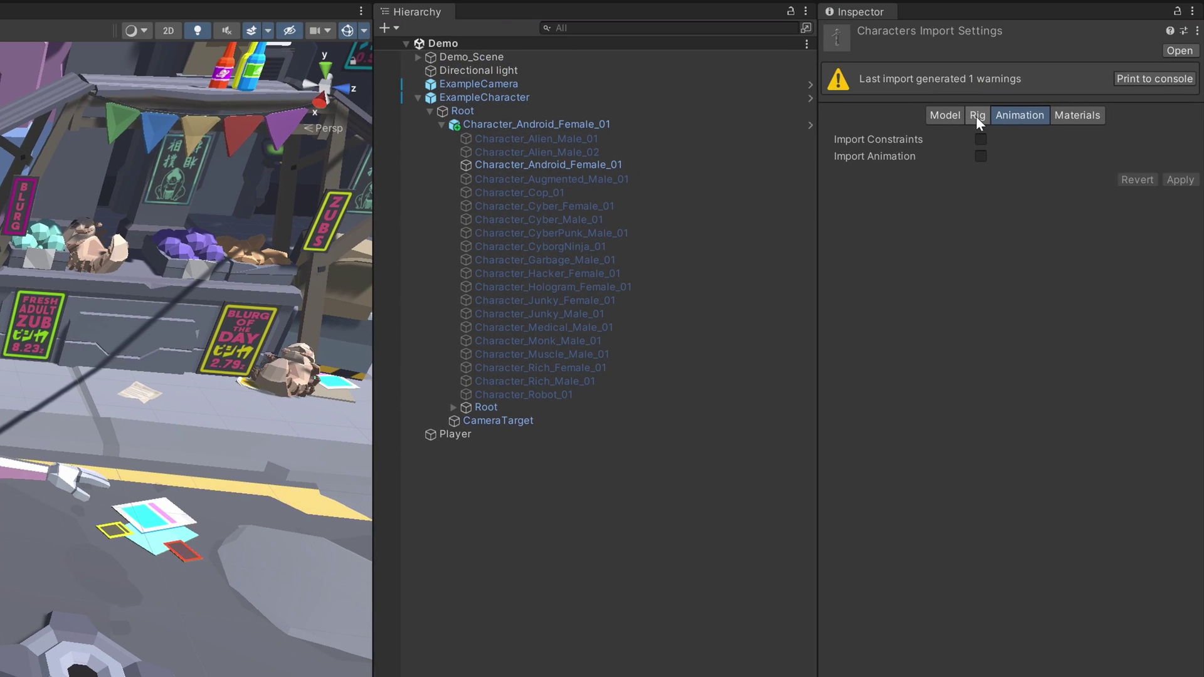
left_click(976, 116)
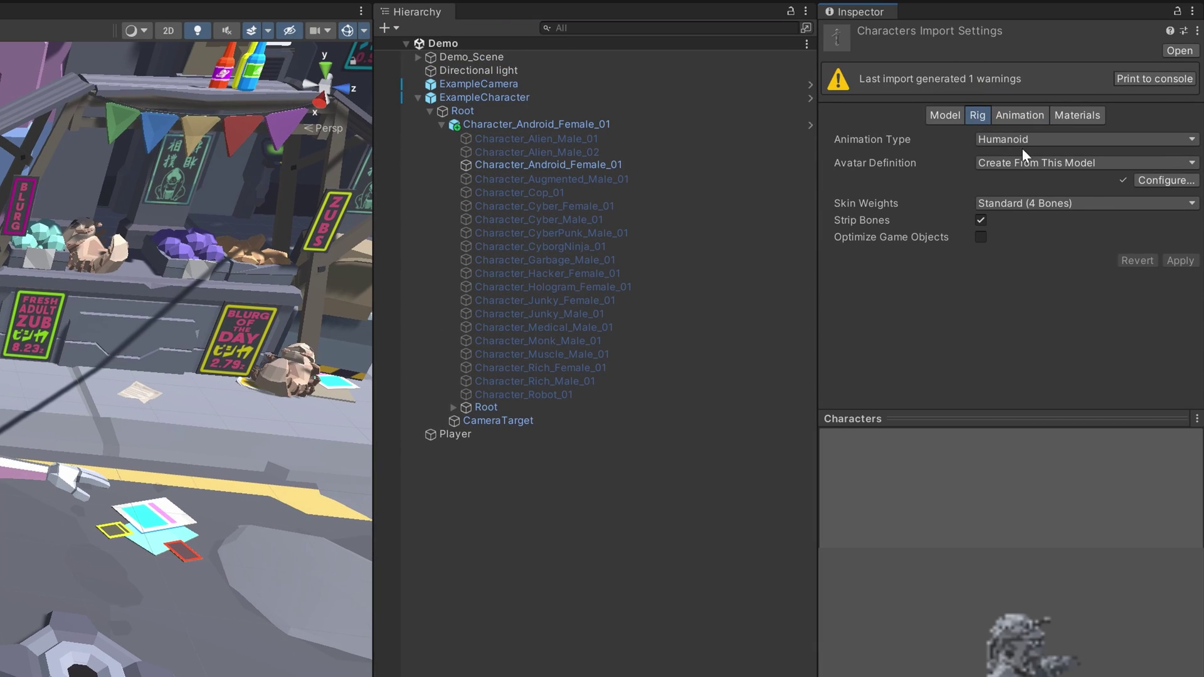
left_click(1022, 137)
left_click(1036, 221)
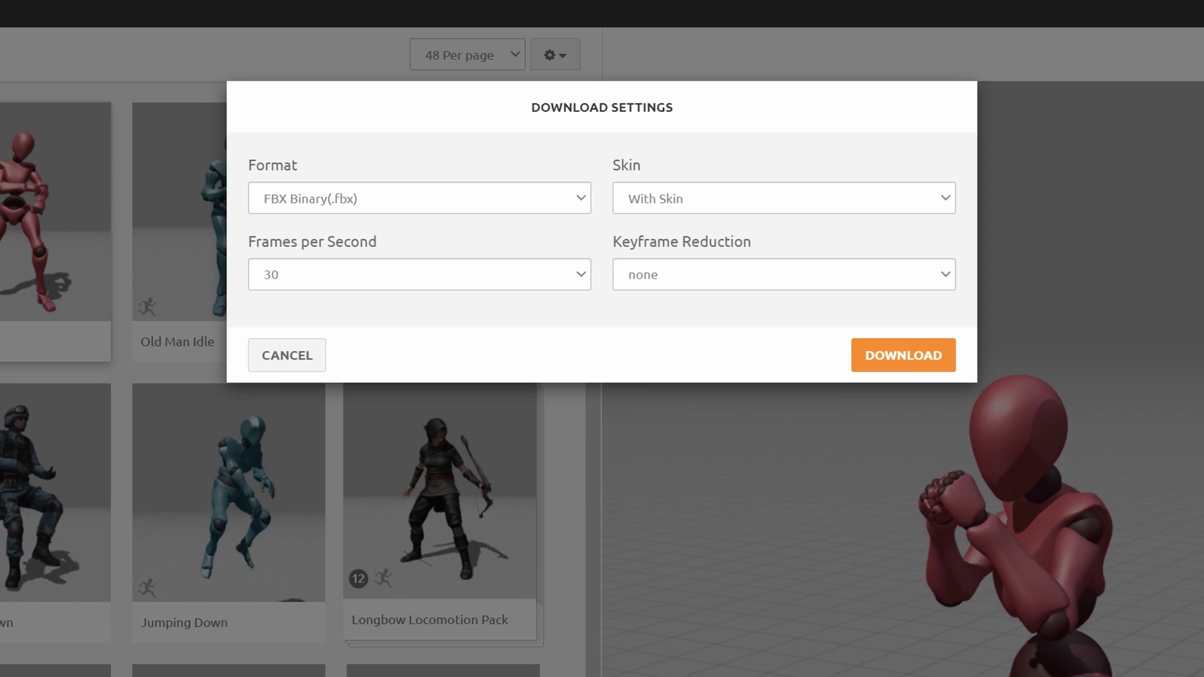
Choose Without Skin in Download Settings, keeping FBX Binary at 30 fps.
left_click(926, 207)
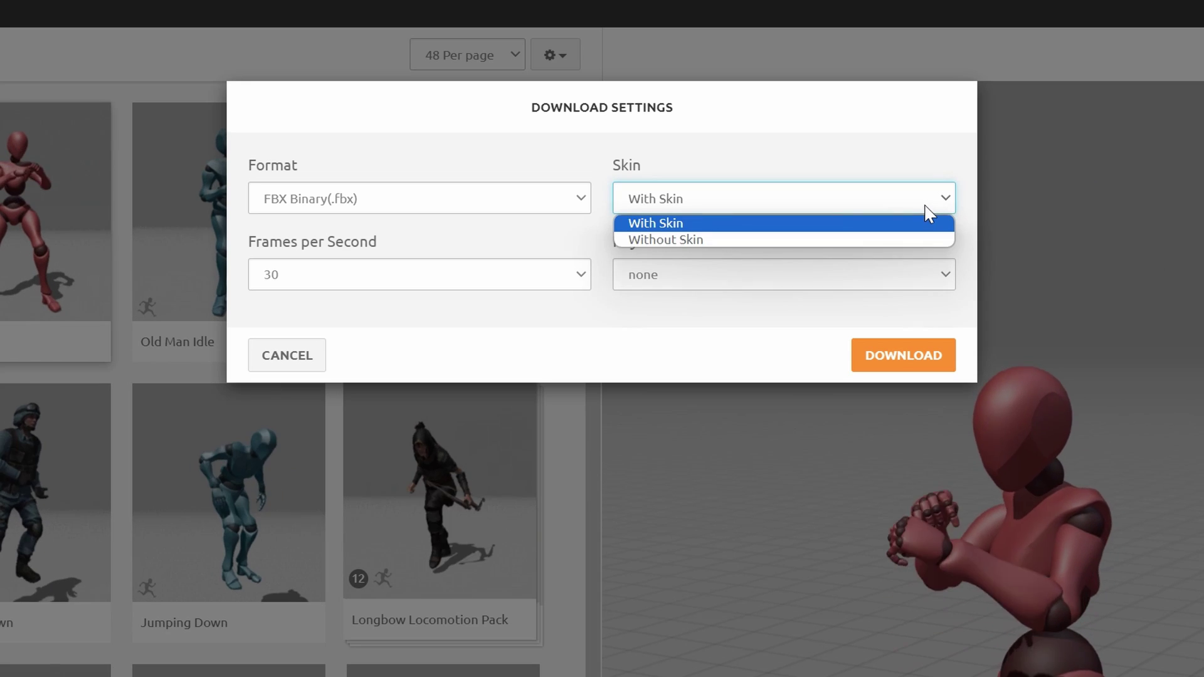
left_click(901, 234)
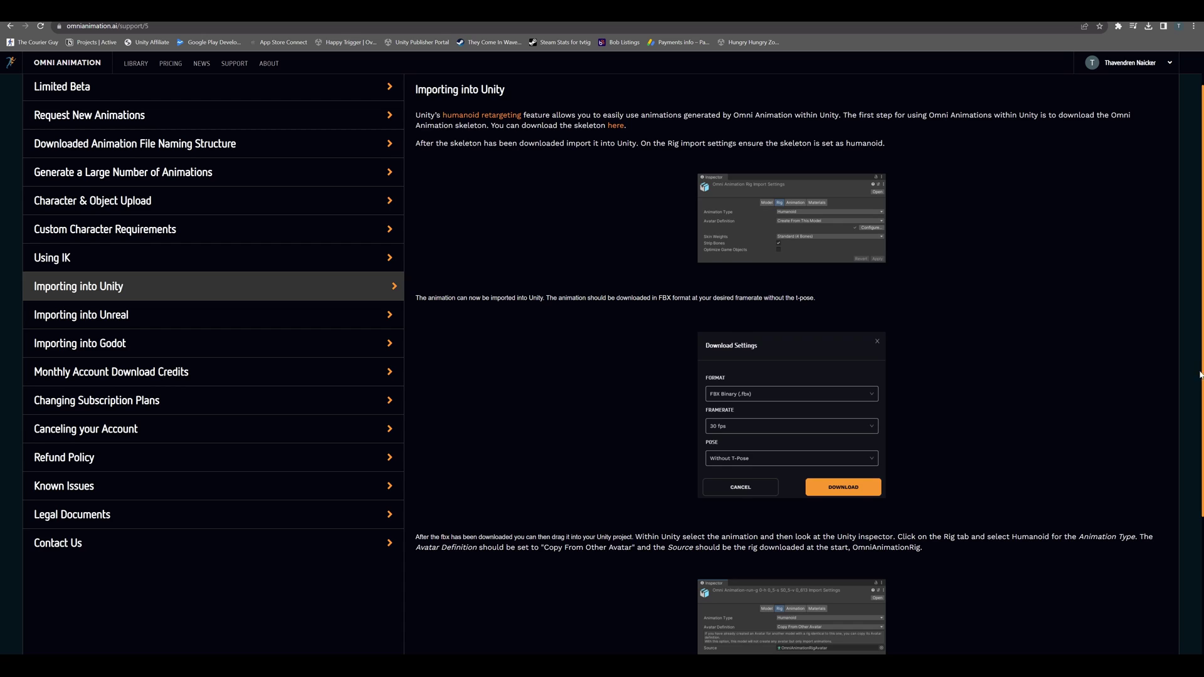
scroll(1199, 374, "down", 3)
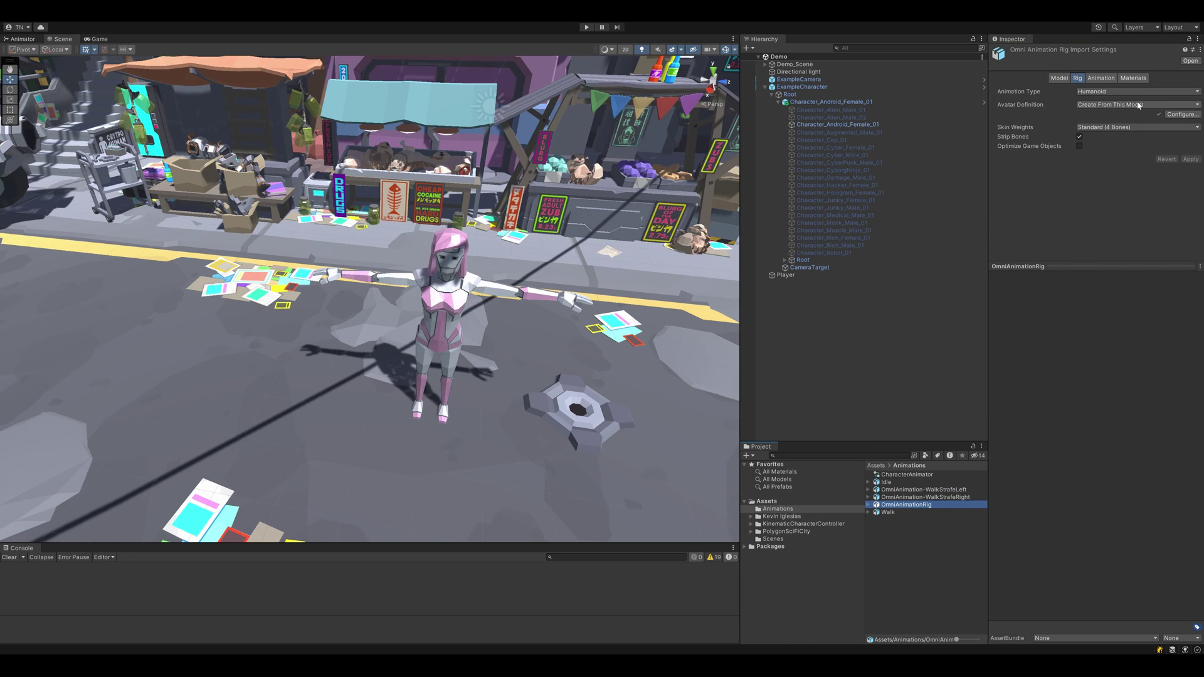
left_click(1182, 115)
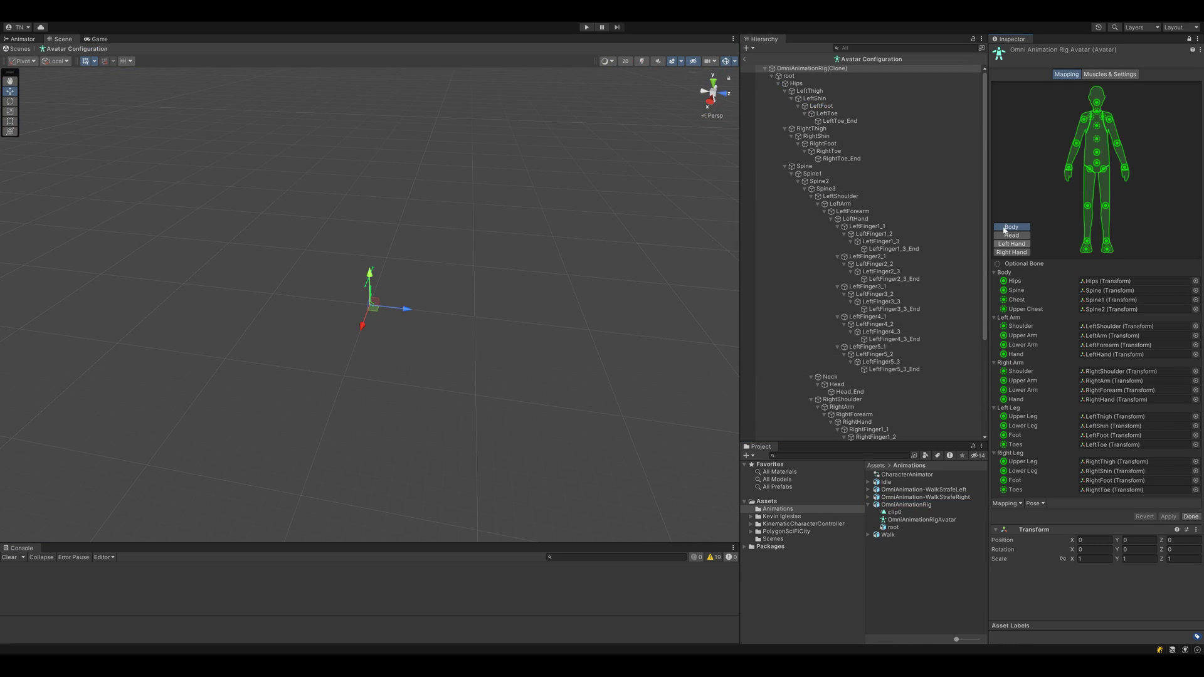
left_click(20, 50)
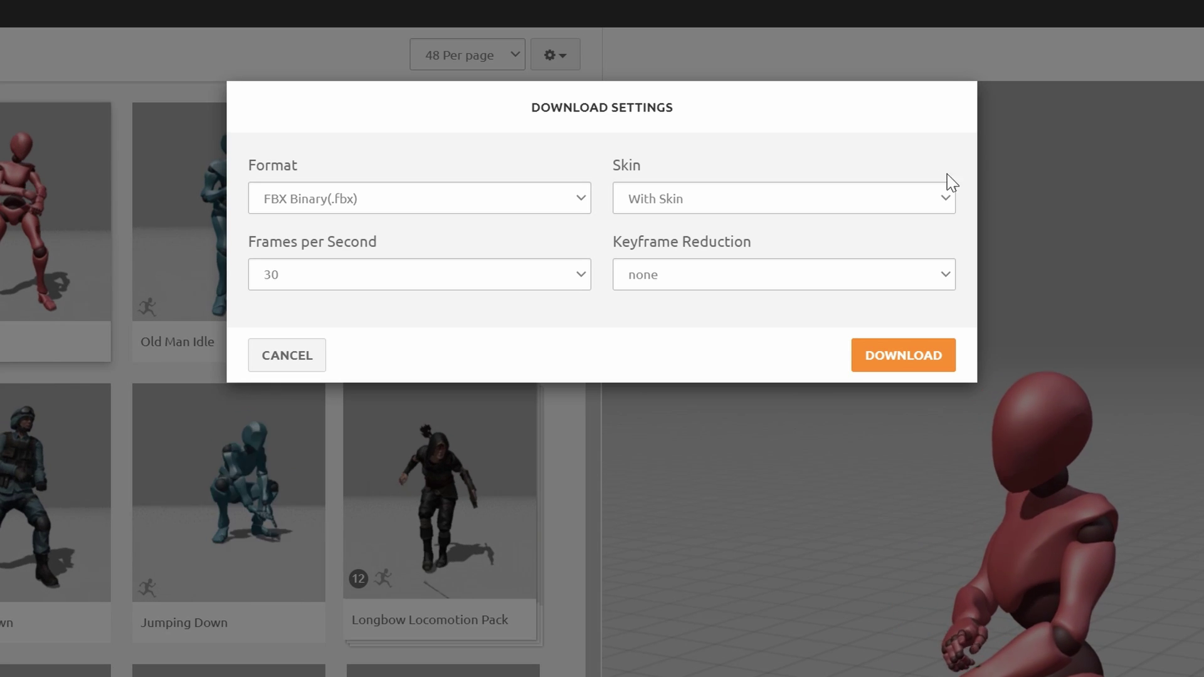
Pick Without Skin from the Skin dropdown in Download Settings.
left_click(926, 206)
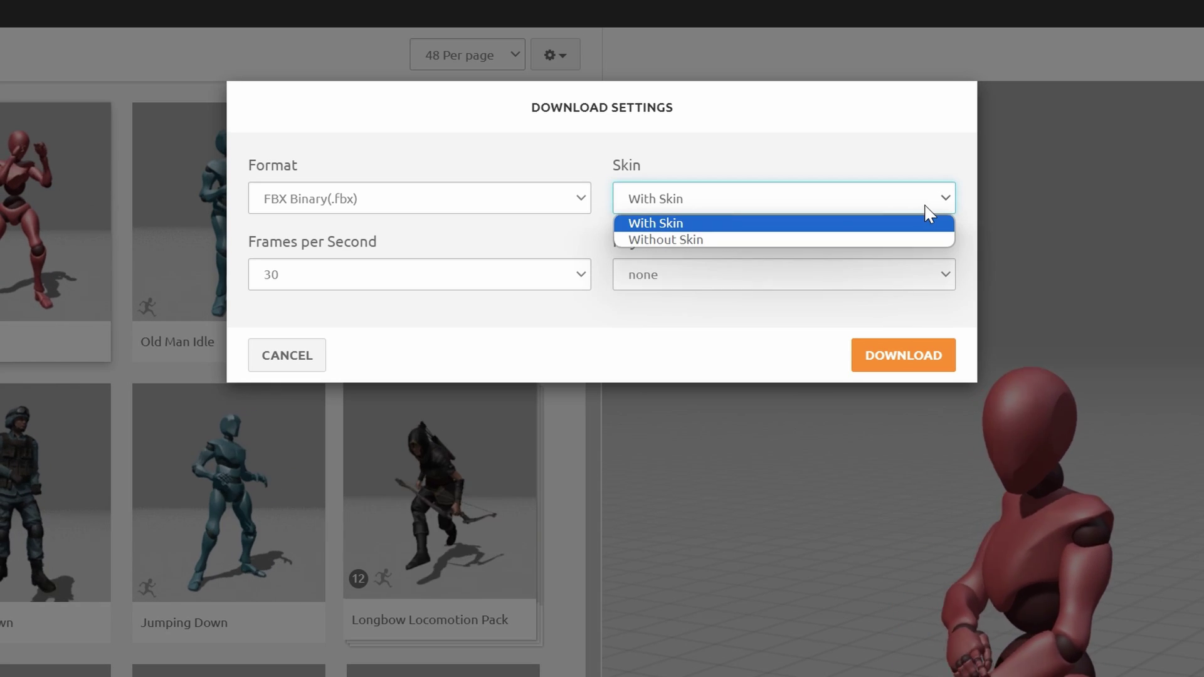
left_click(902, 240)
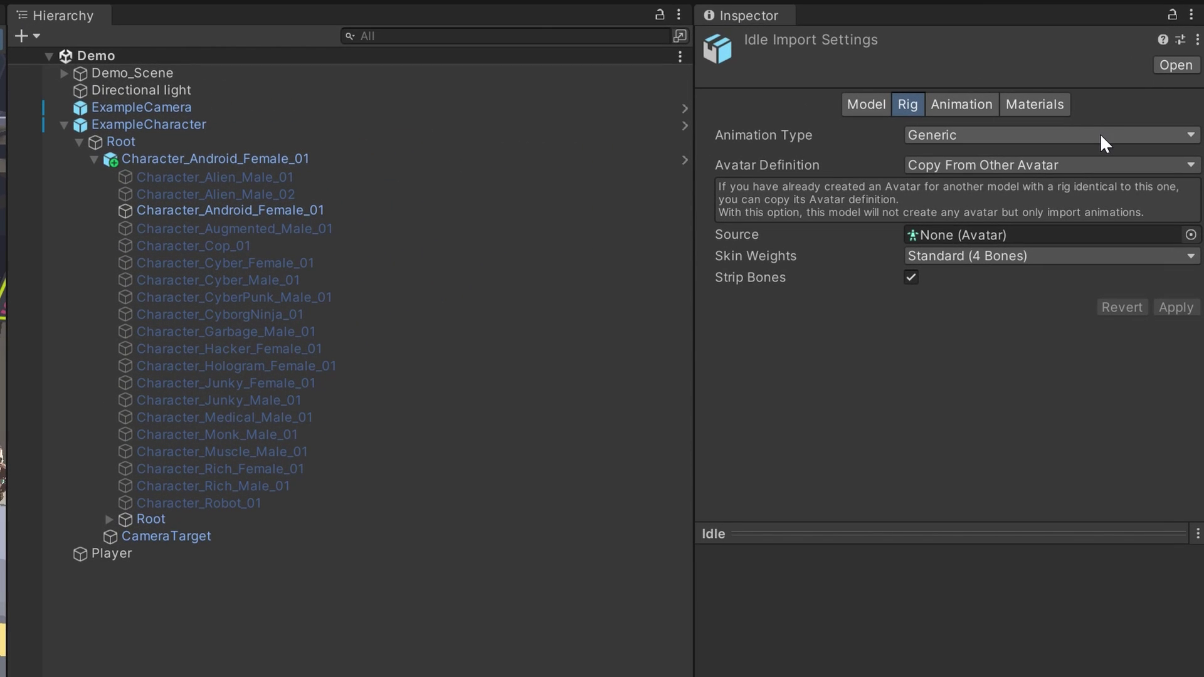
Make Idle's rig Humanoid with OmniAnimationRigAvatar as source, apply, and view its Animation settings.
left_click(1102, 135)
left_click(982, 232)
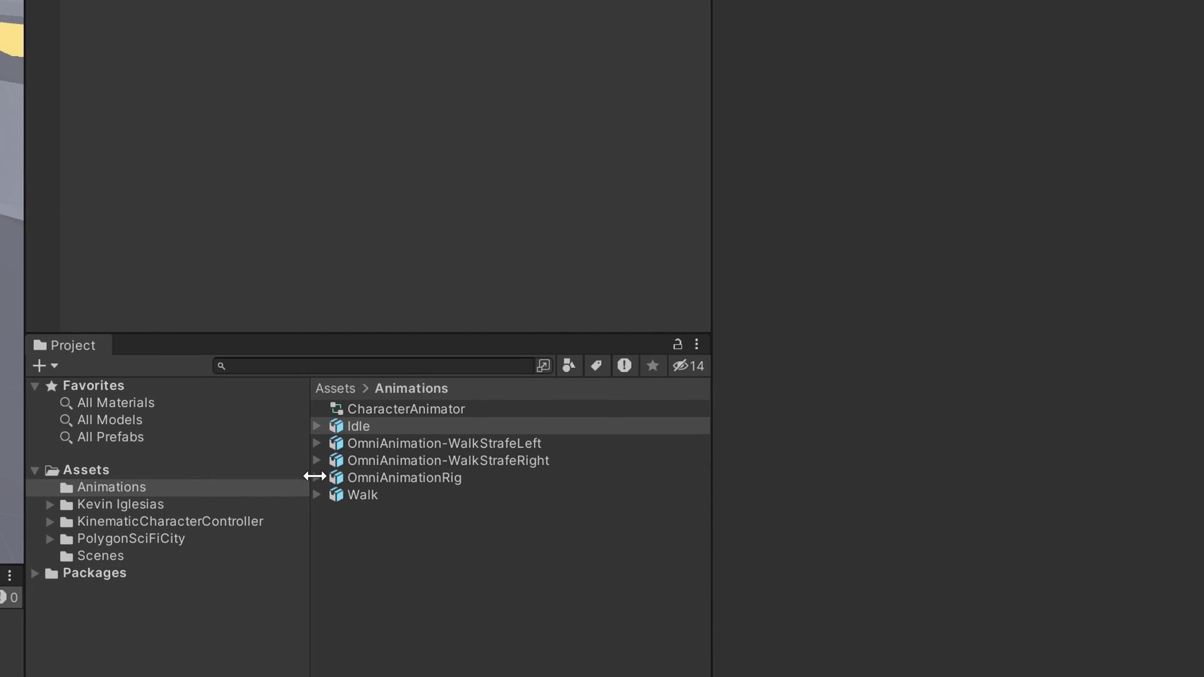
left_click(317, 478)
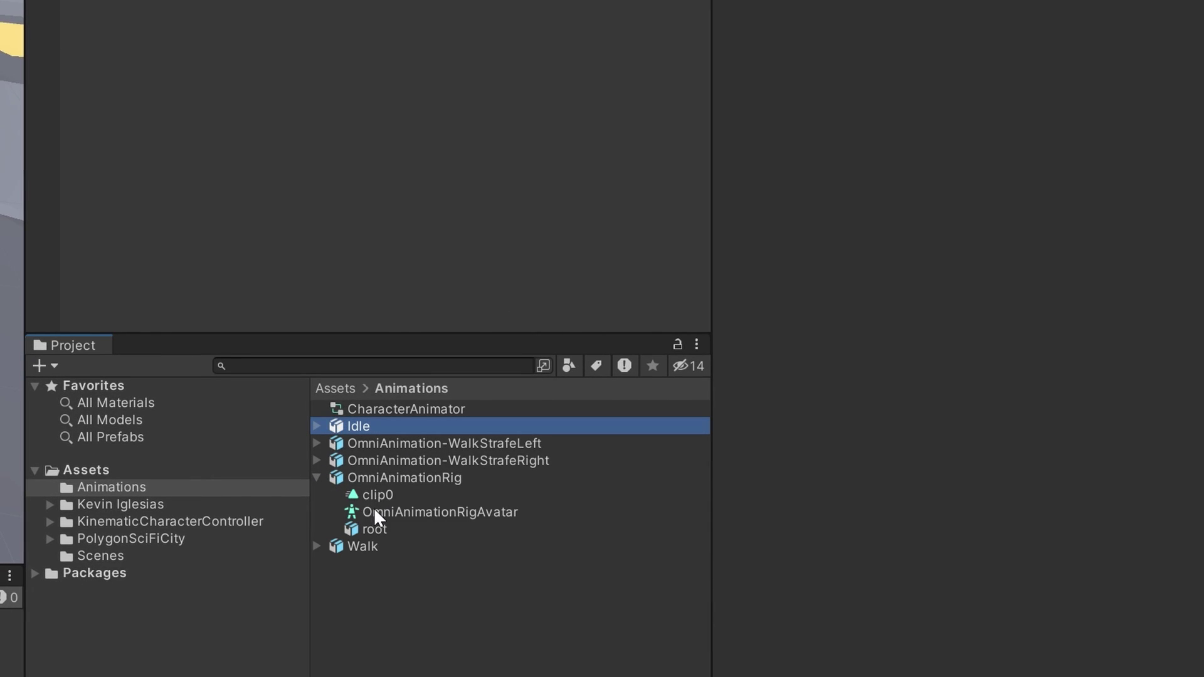
left_click_drag(374, 507, 1025, 263)
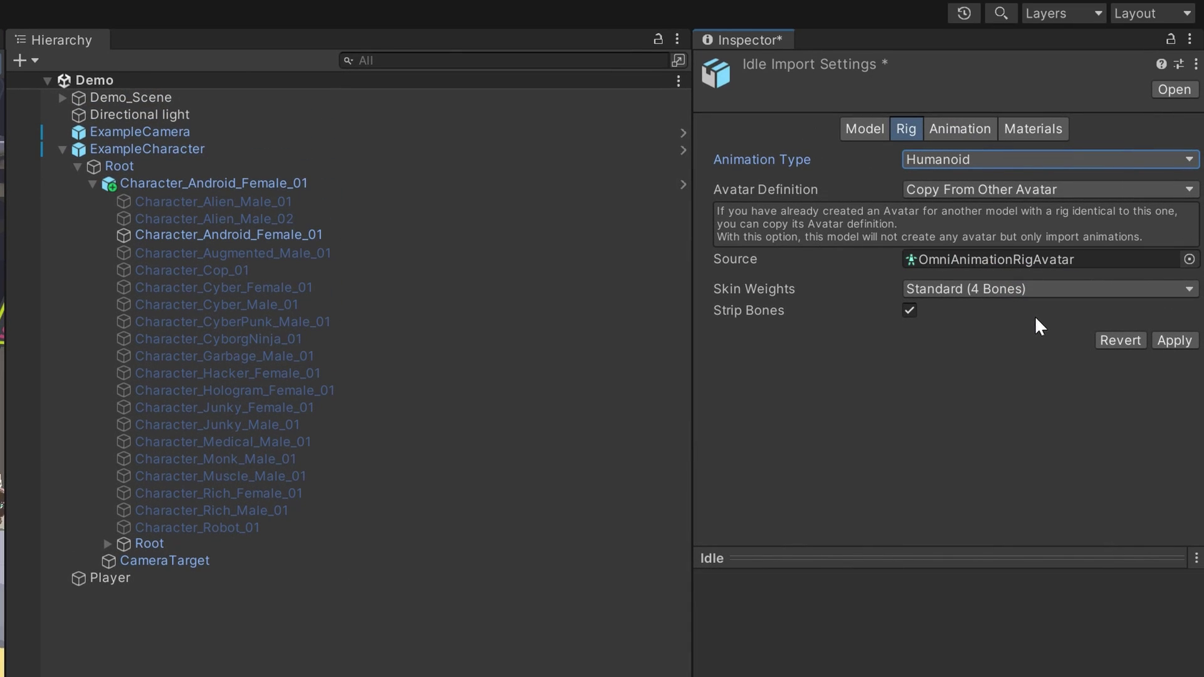
left_click(1182, 342)
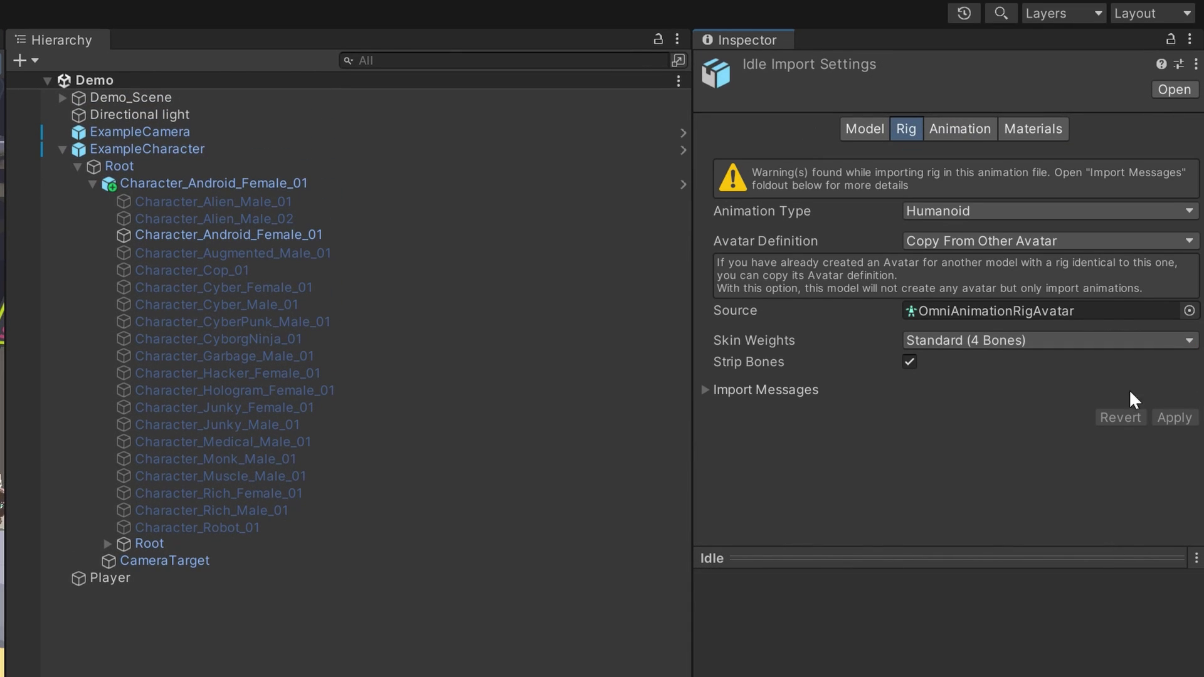
left_click(960, 127)
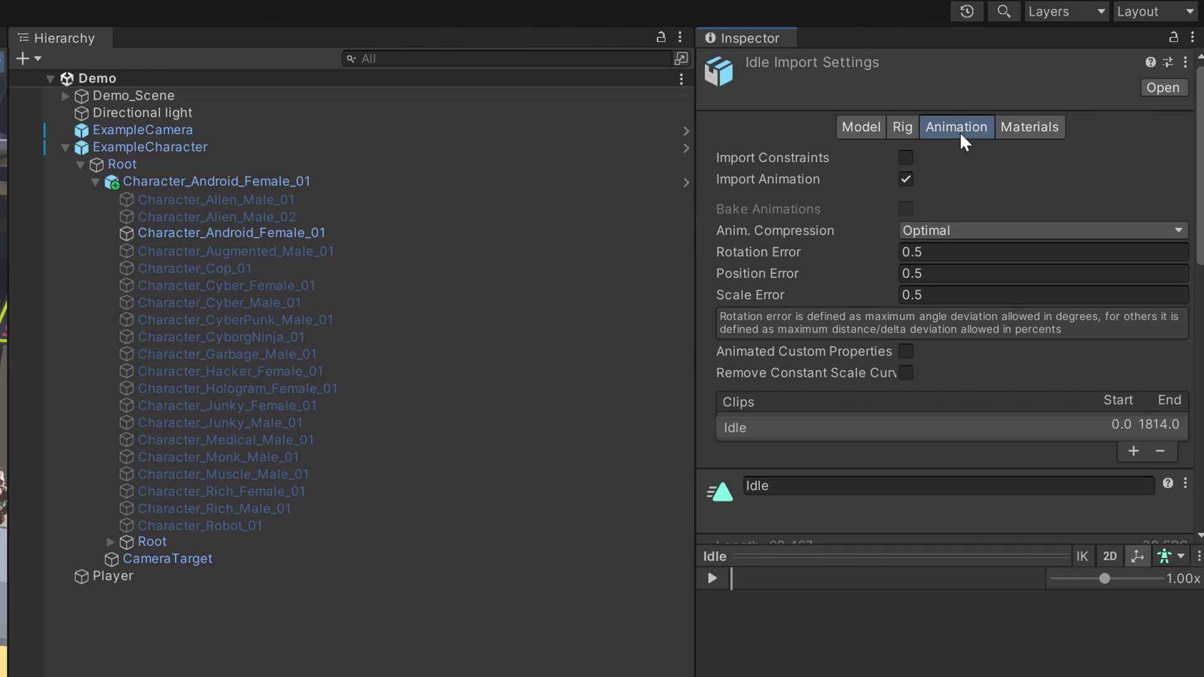
left_click_drag(902, 548, 909, 676)
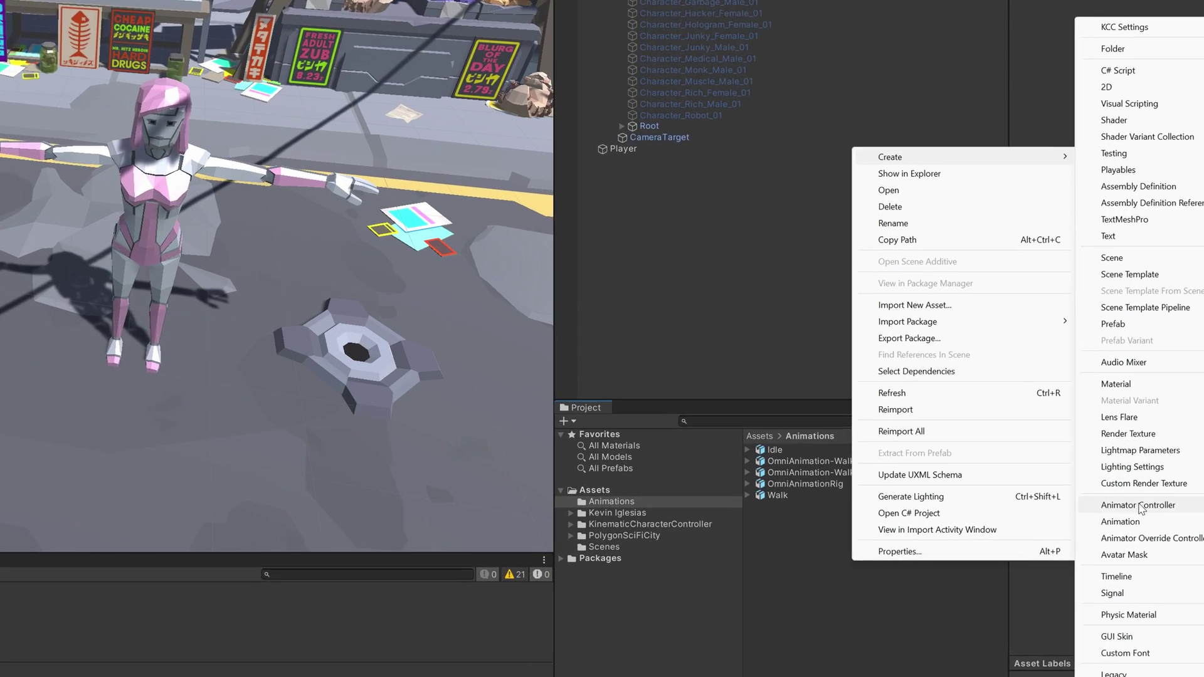
Create an Animator Controller named CharacterAnimator in Animations and open it.
left_click(1065, 511)
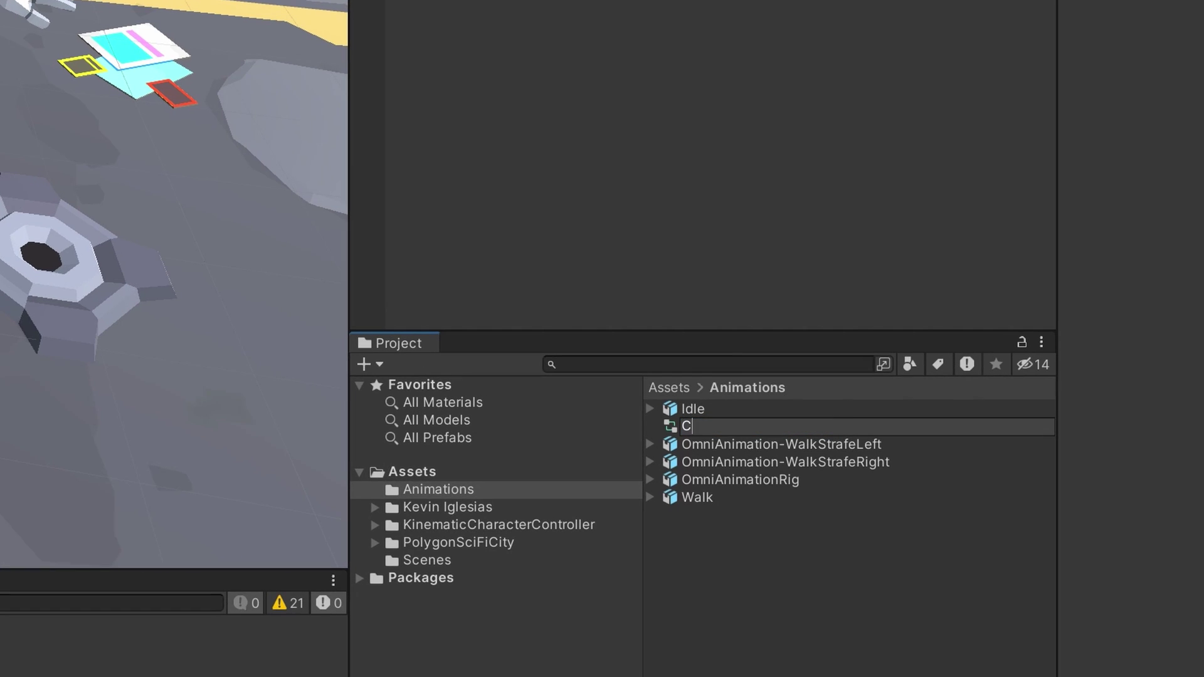
type("CharacterAnimator")
key("Return")
double_click(746, 410)
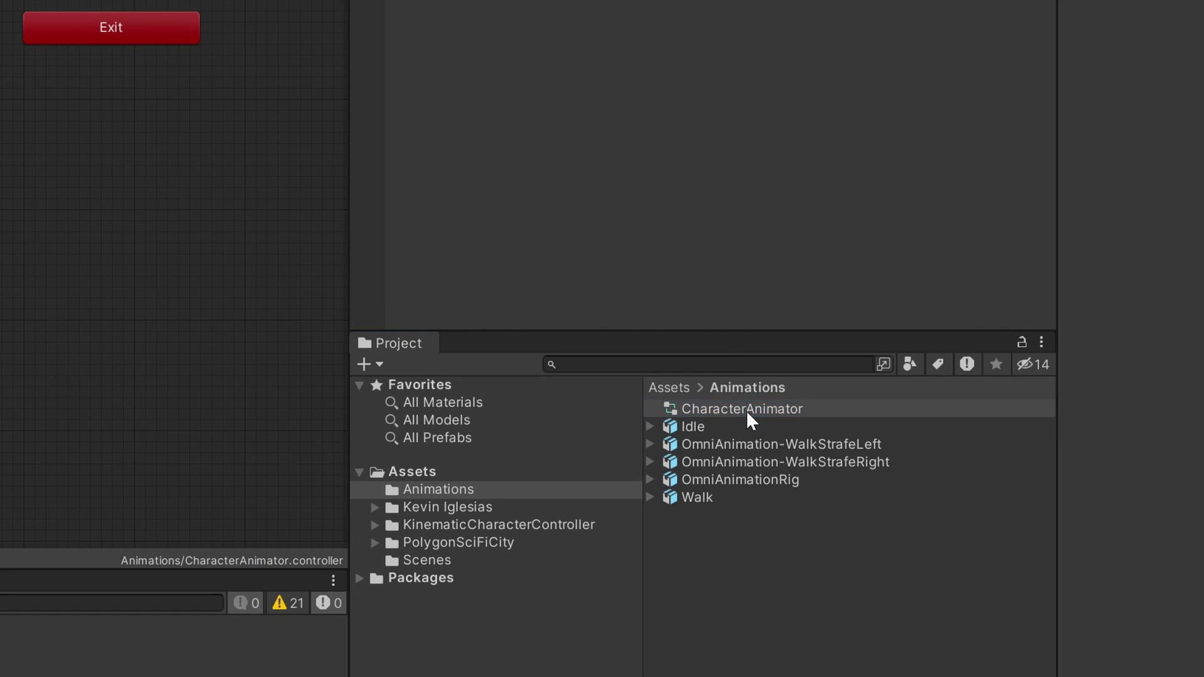
Add a float parameter named forward to CharacterAnimator.
left_click(301, 85)
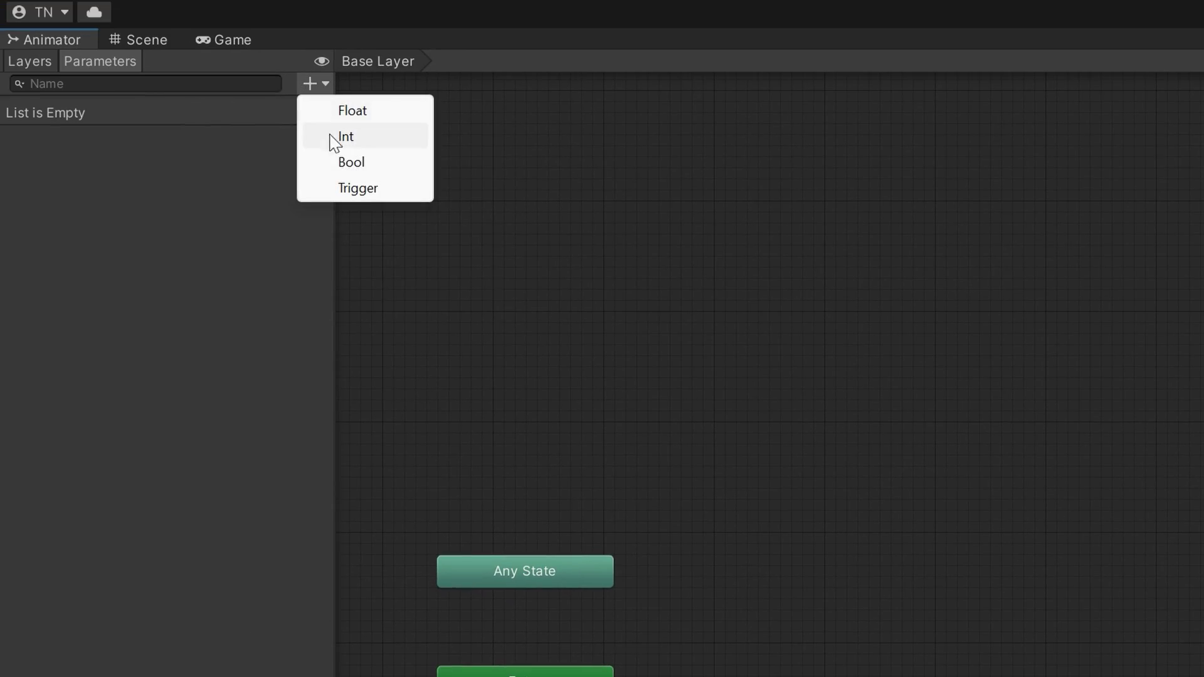
left_click(362, 112)
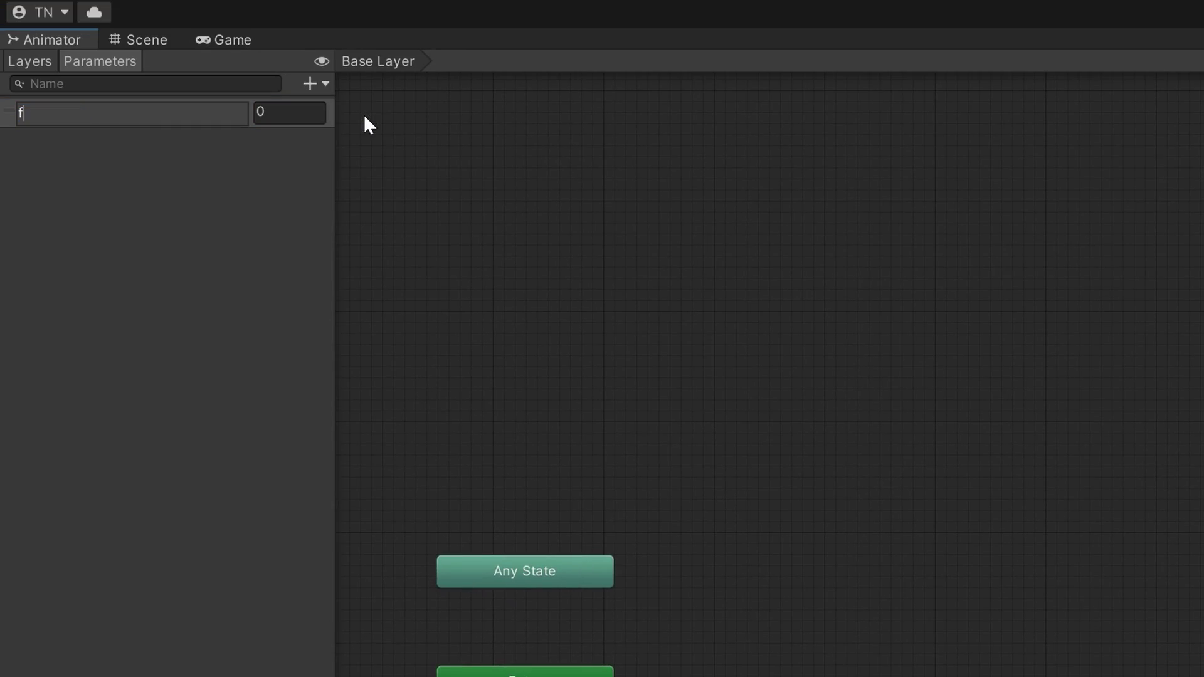
type("rd")
key("Return")
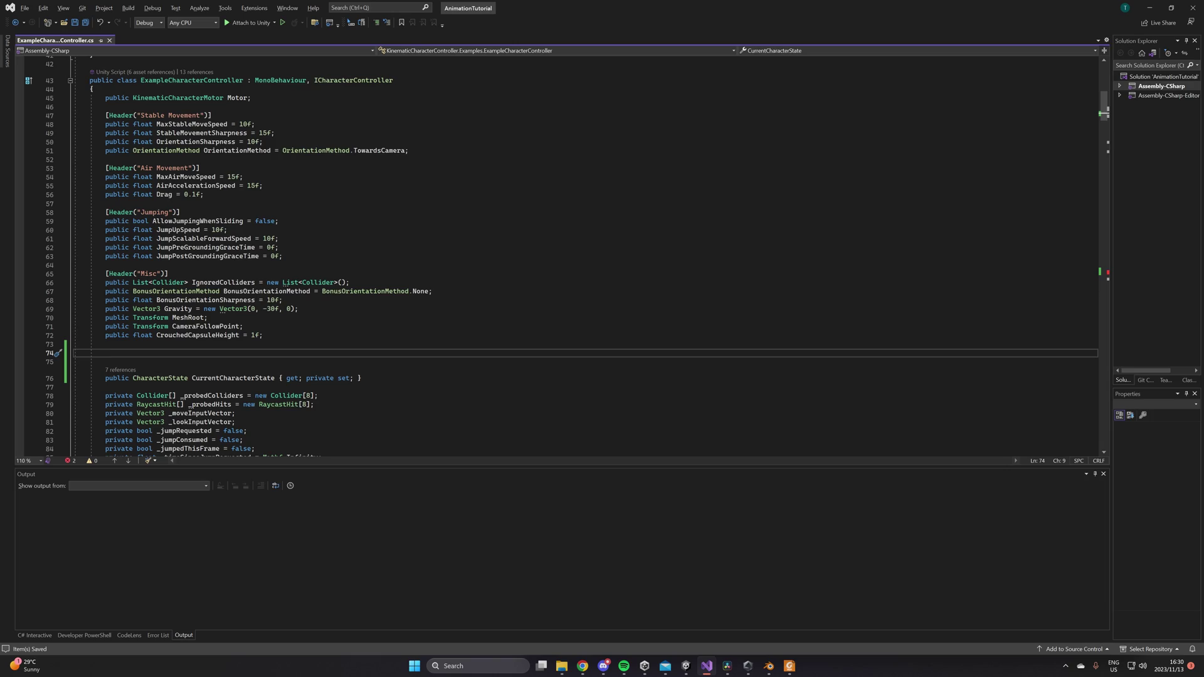
Add a [Header("Animations")] section with a [SerializeField] private Animator _animator field.
type("Header(")
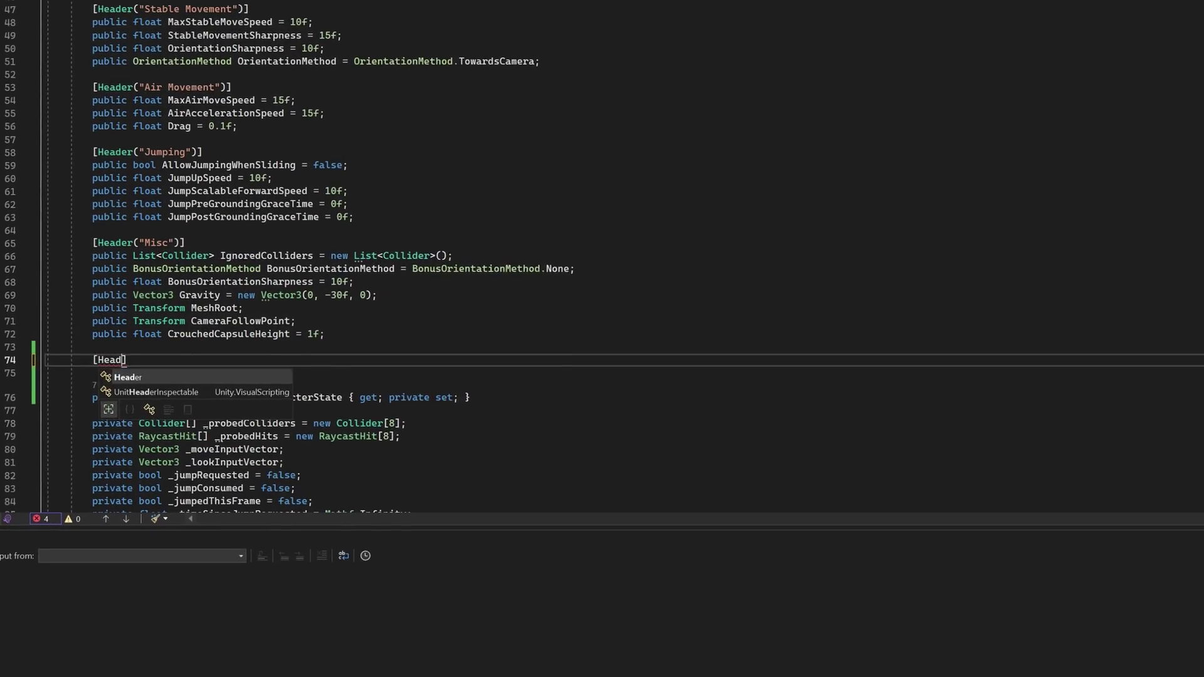
type("\"Animation")
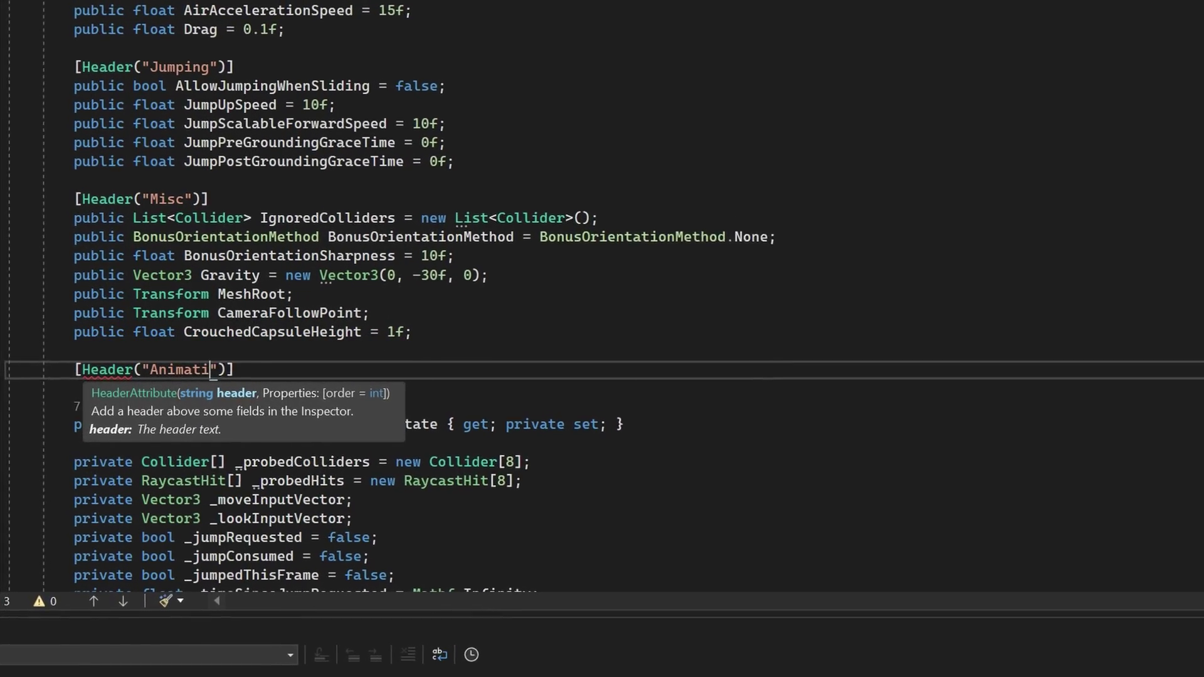
type("s")
key("End")
key("Return")
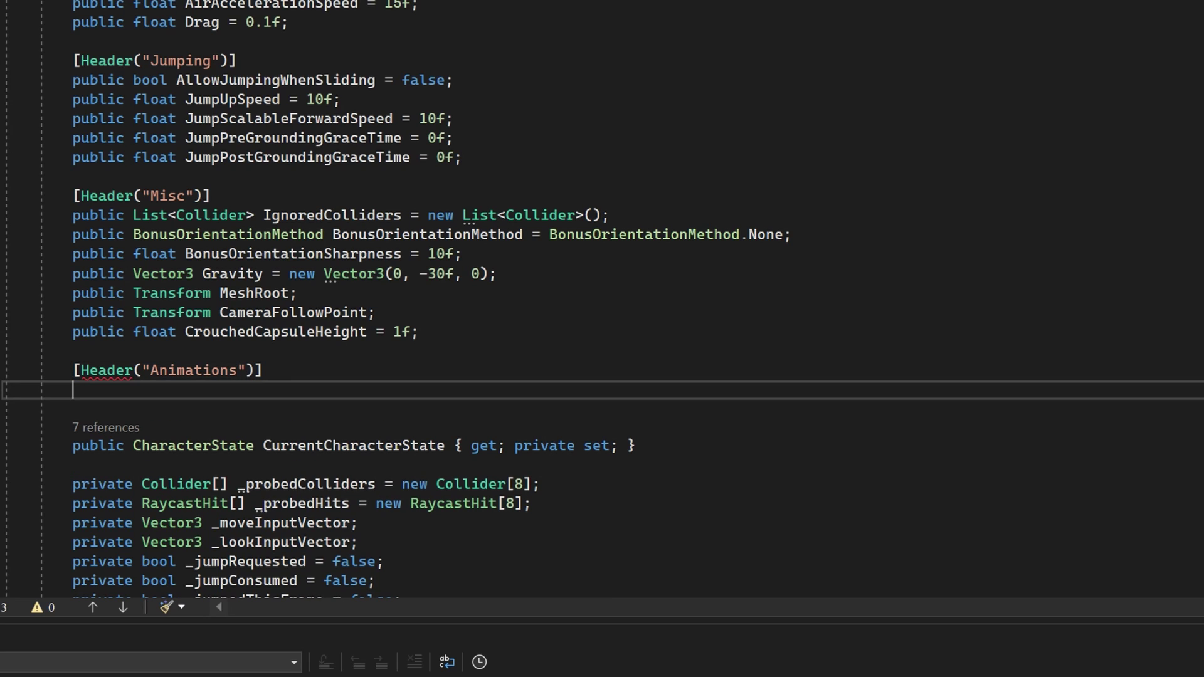
type("private ")
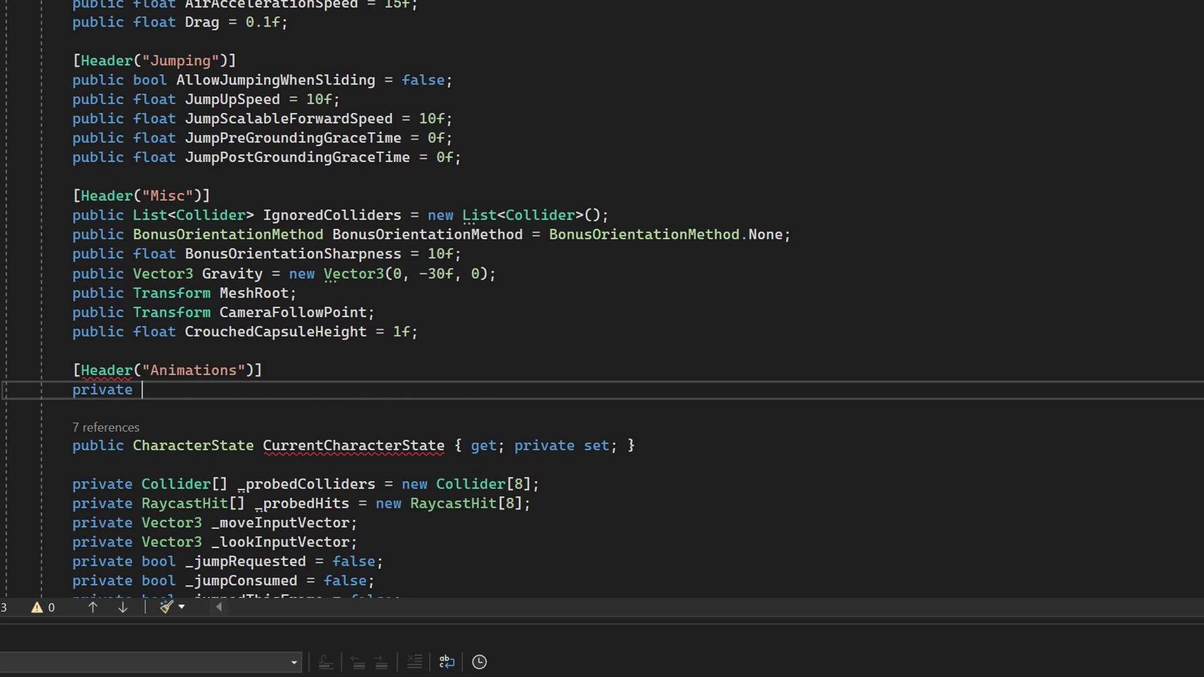
type("Animator _")
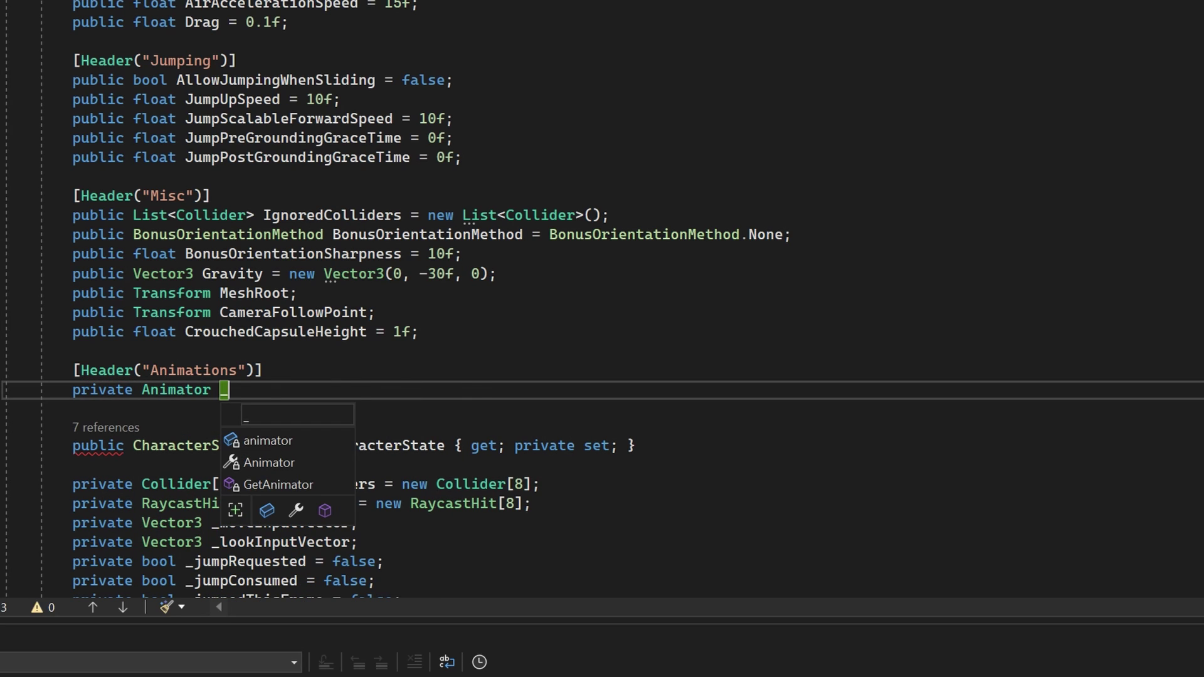
type("animator;")
key("ctrl+Return")
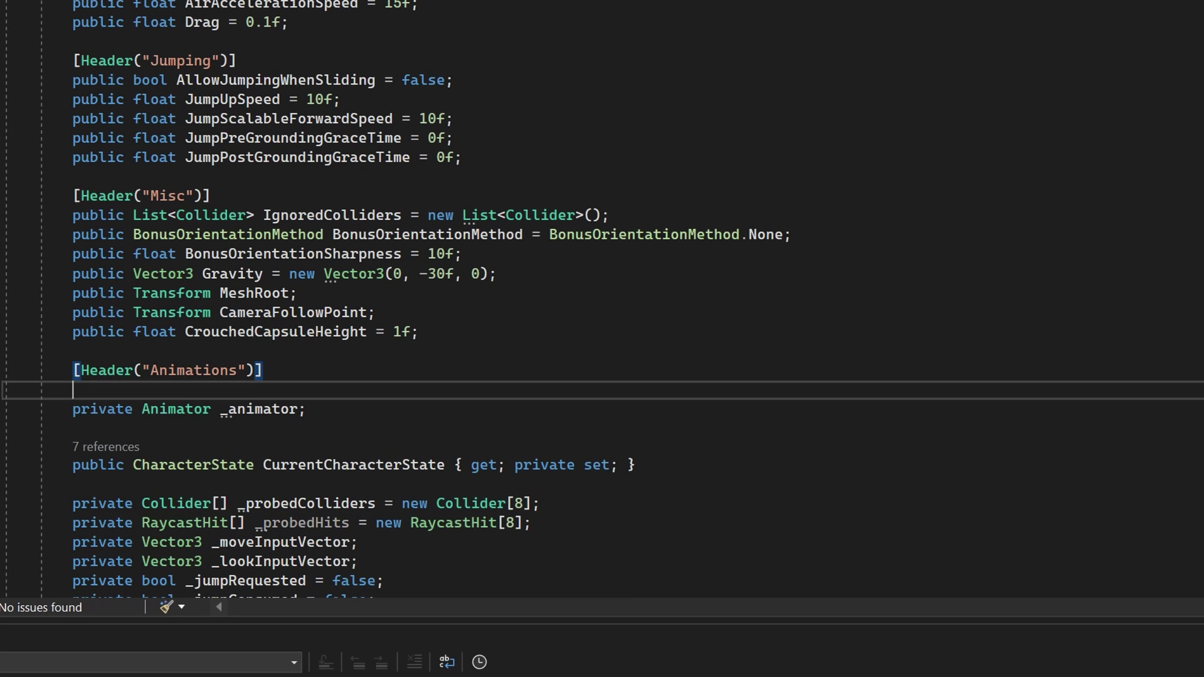
type("[Serili")
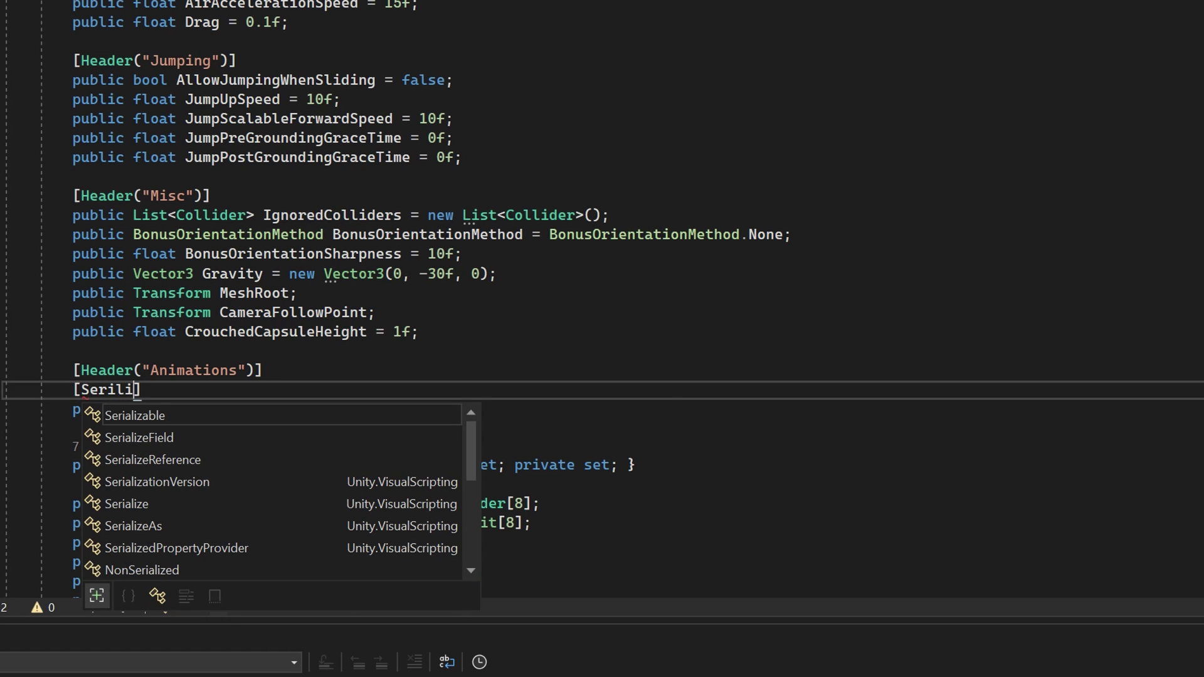
key("Down")
key("Tab")
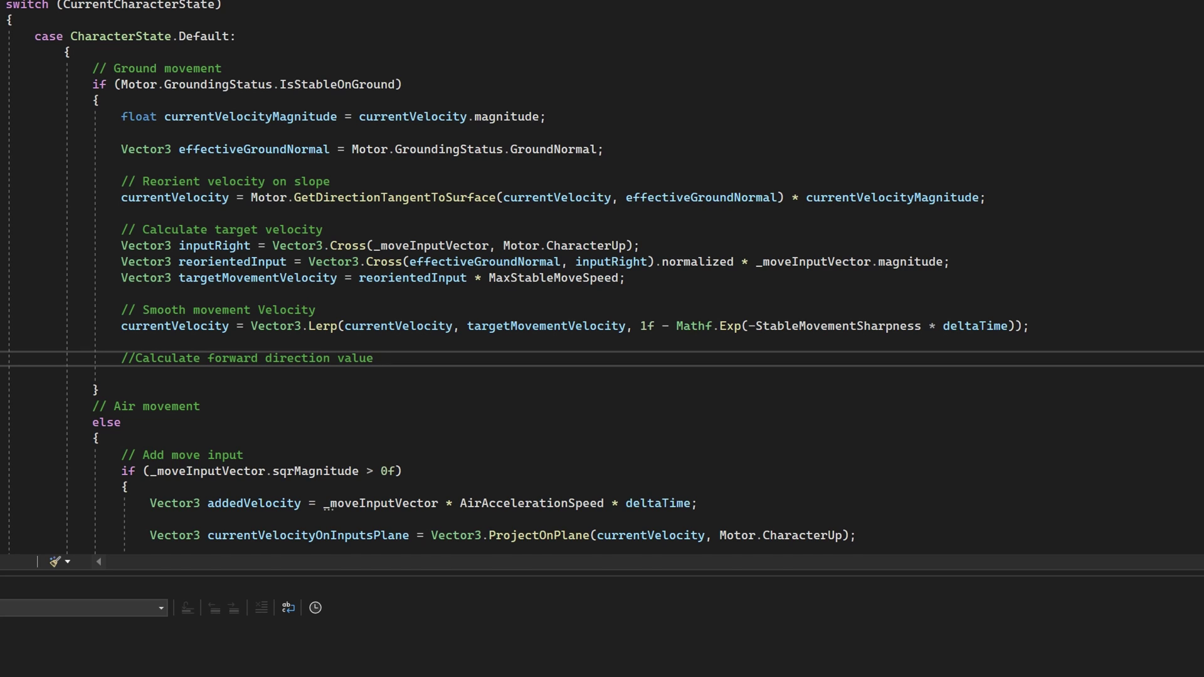
Compute float forwardValue as Vector3.Dot(currentVelocity, Motor.CharacterForward).
key("Return")
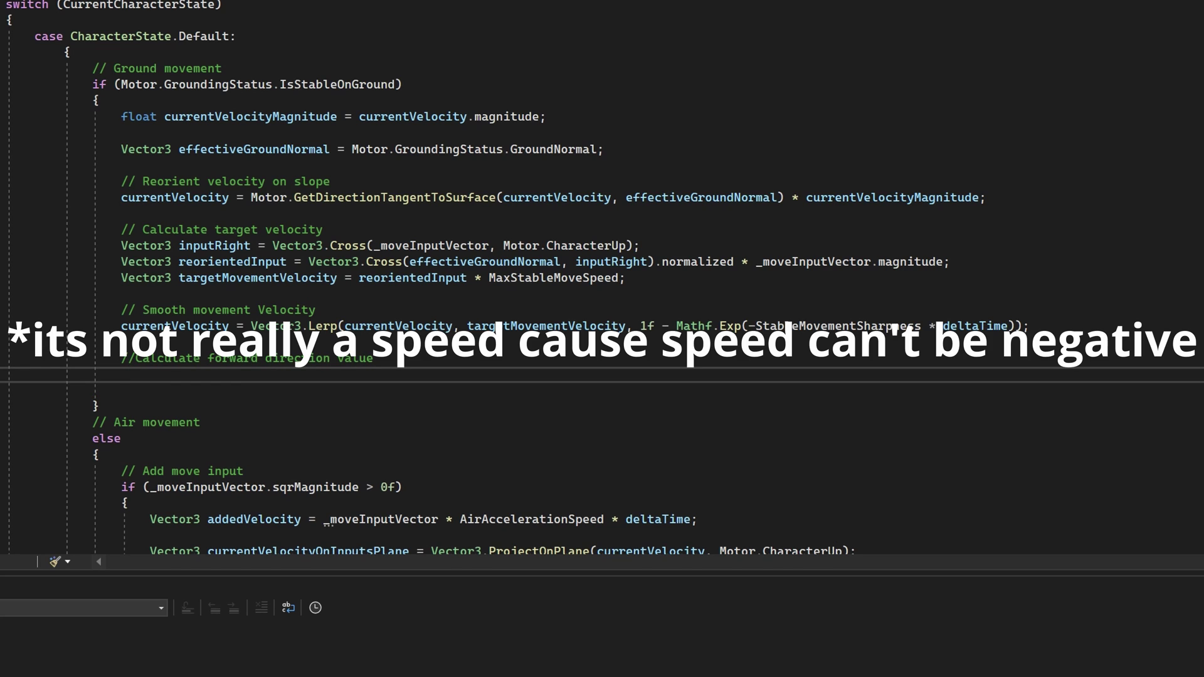
type("float forward")
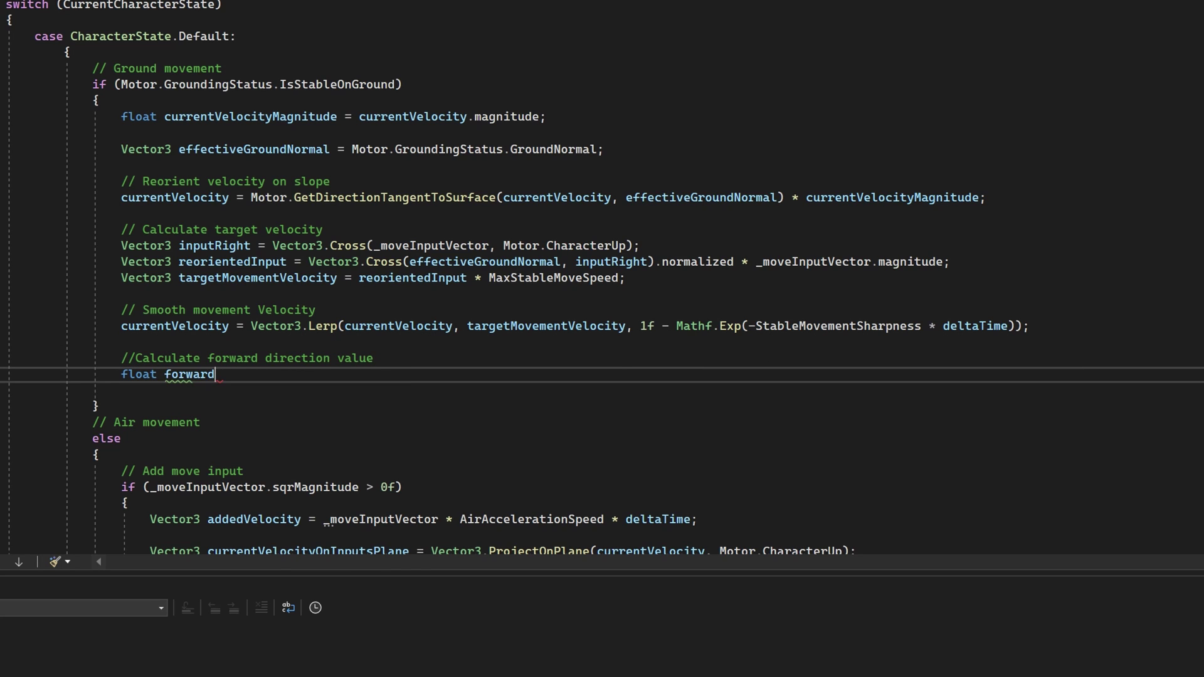
type("Value = Vec")
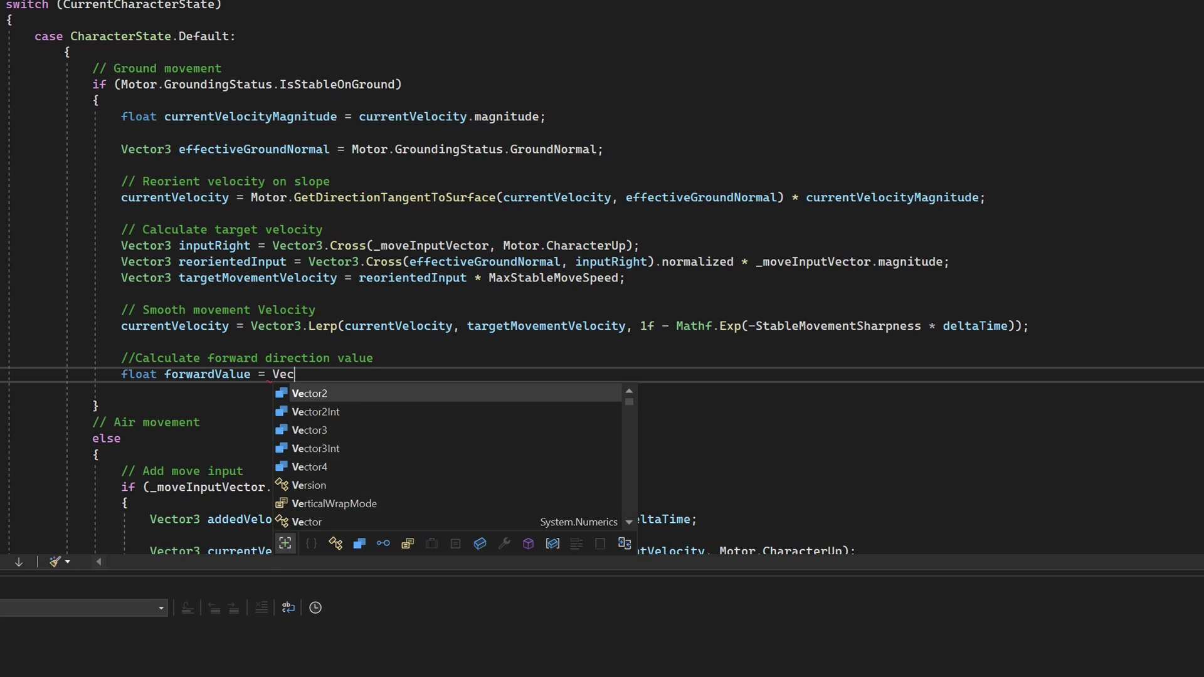
type("tor3.Dot(")
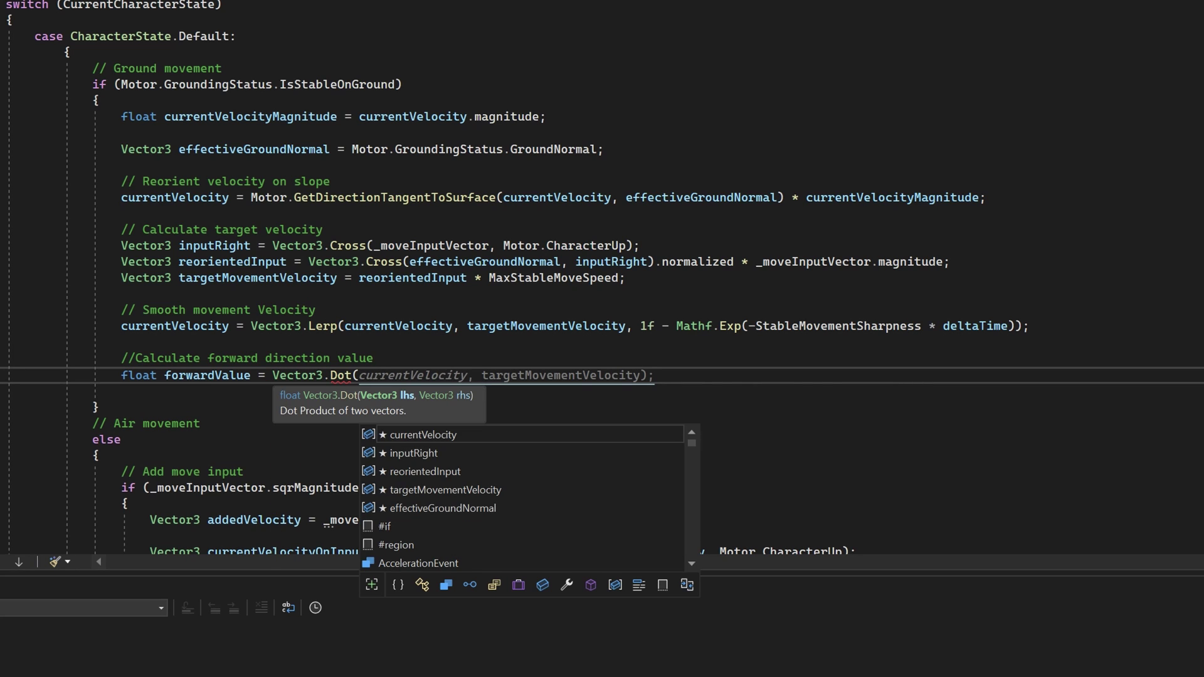
key("Tab")
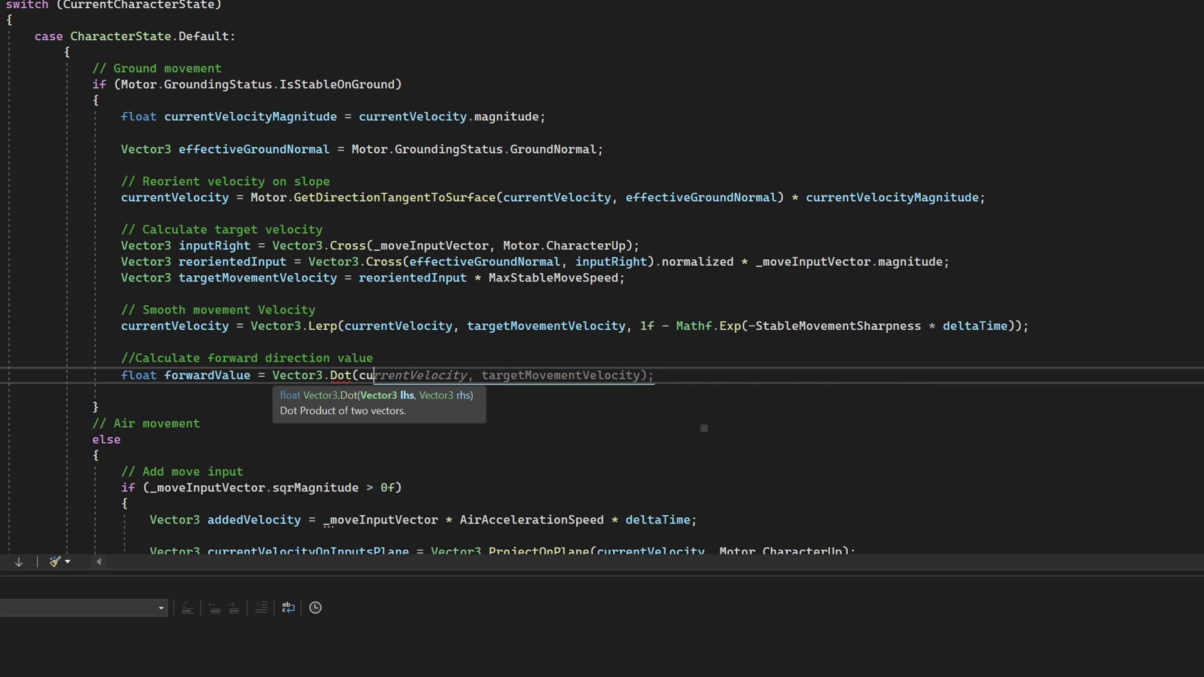
type(", ")
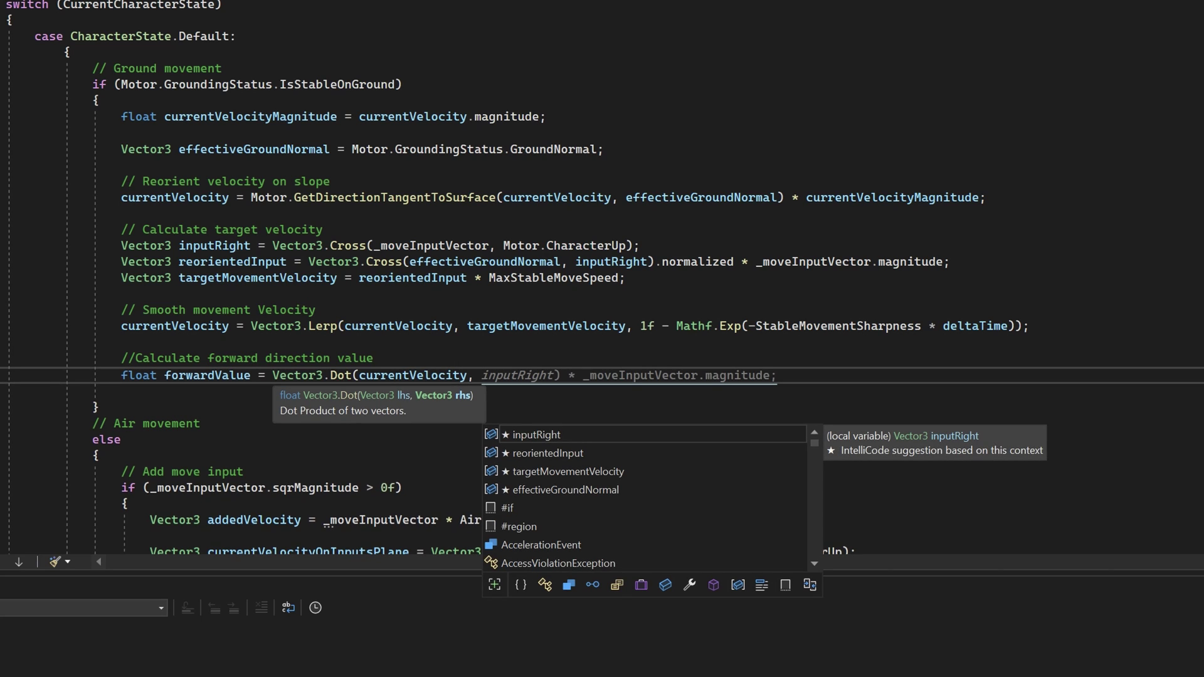
type("Motor.For")
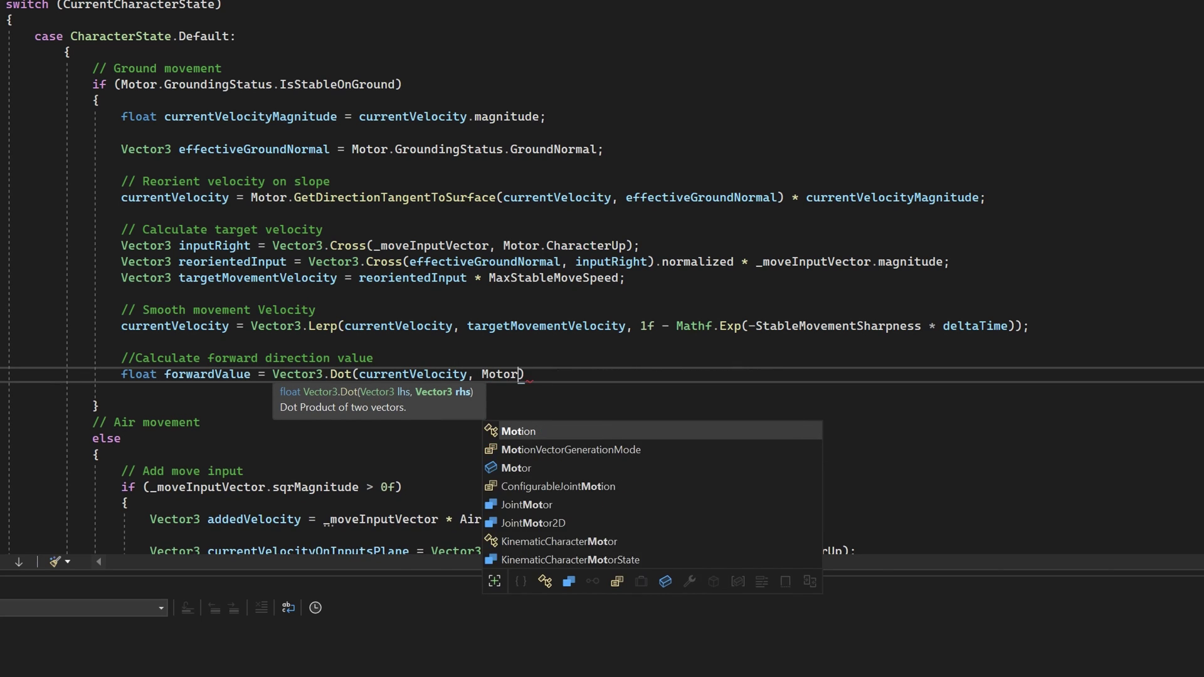
key("Down")
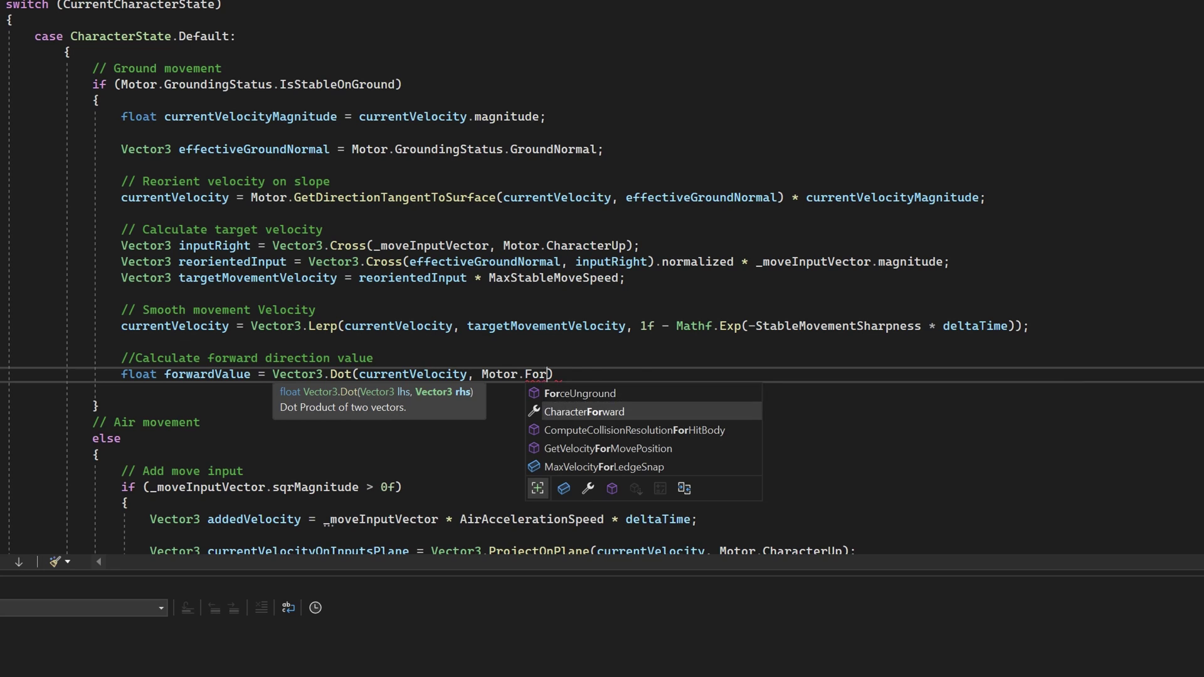
type(");")
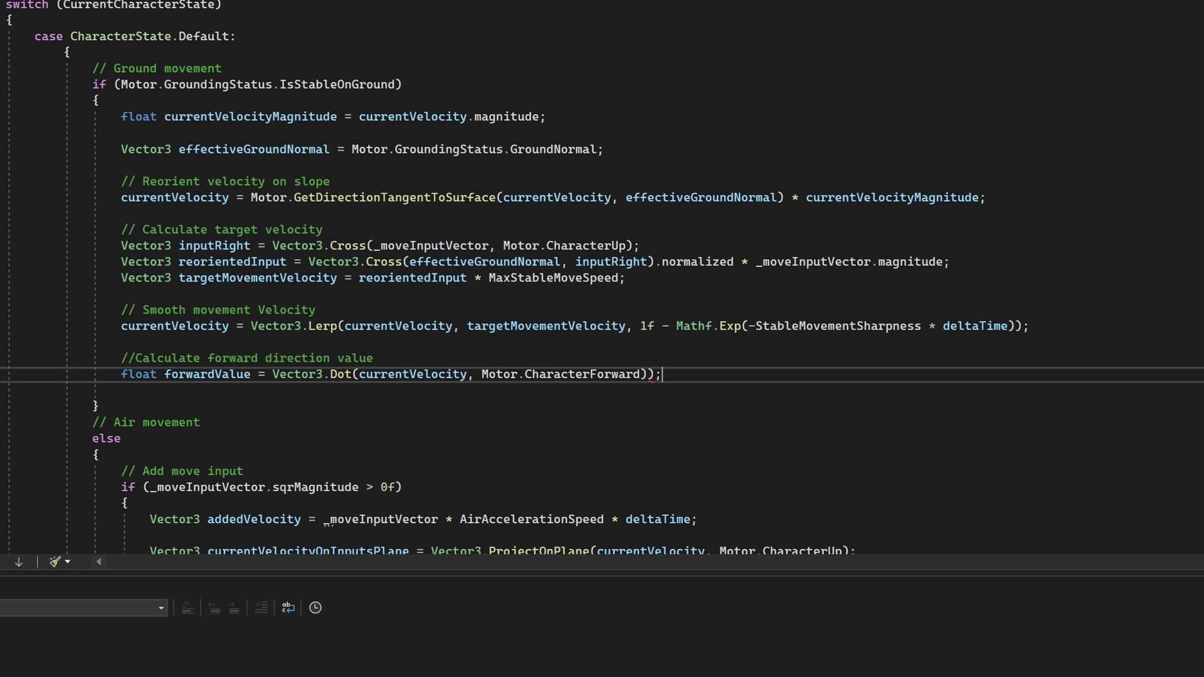
key("BackSpace")
Send forwardValue to the animator with _animator.SetFloat("forward", forwardValue);.
key("End")
key("Return")
key("Return")
type("_anim")
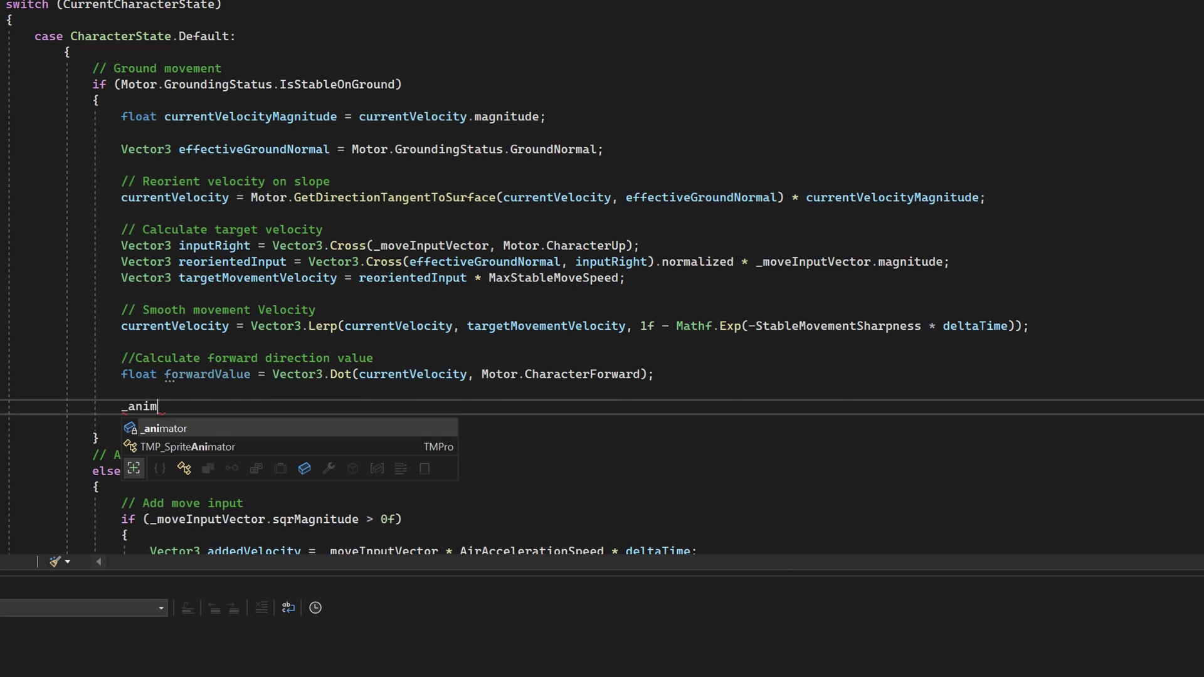
type("ator.SetFl")
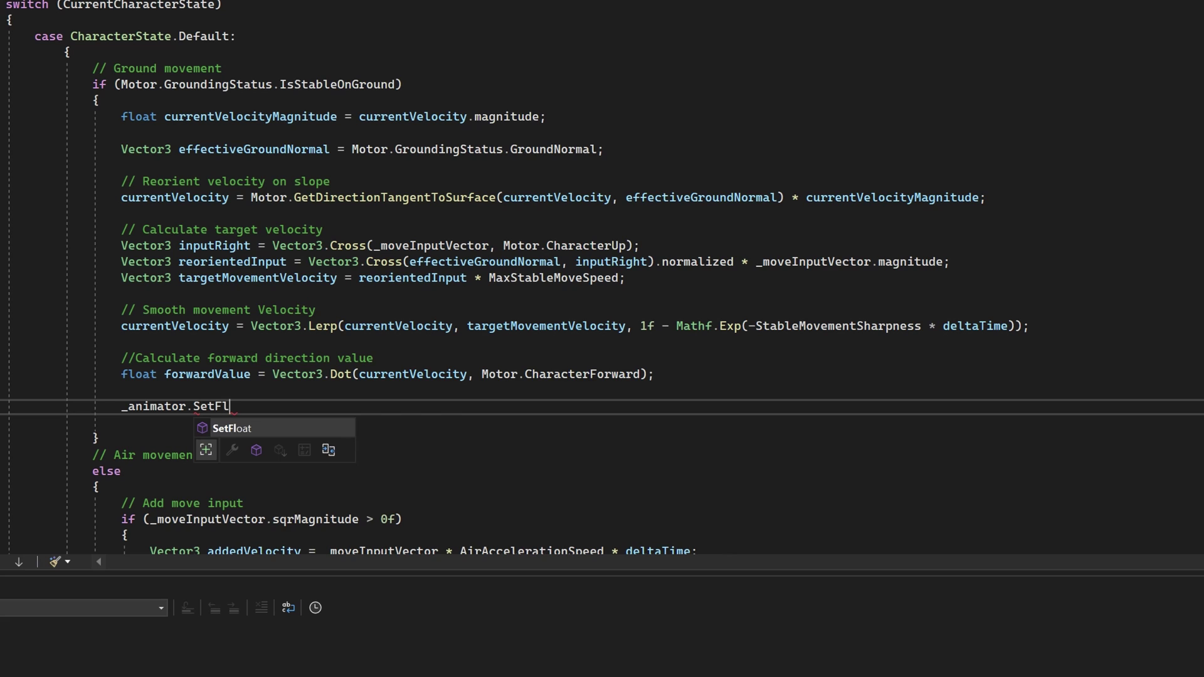
type("oat(\"forward\"")
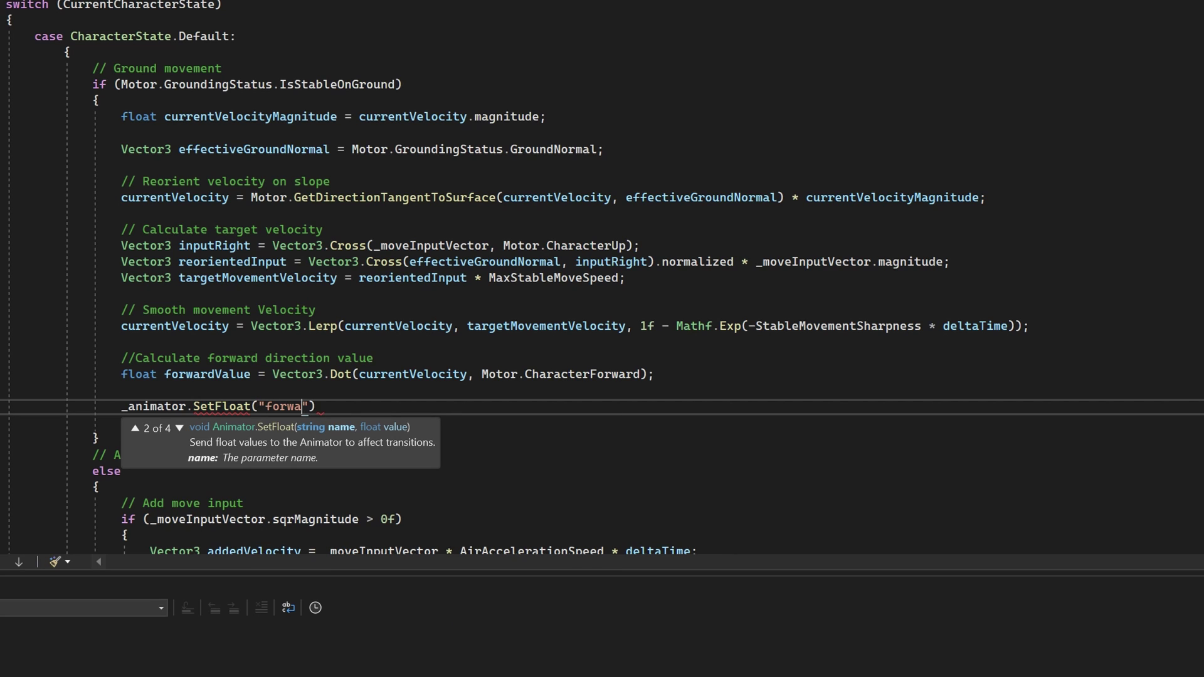
type(", forwardValue);")
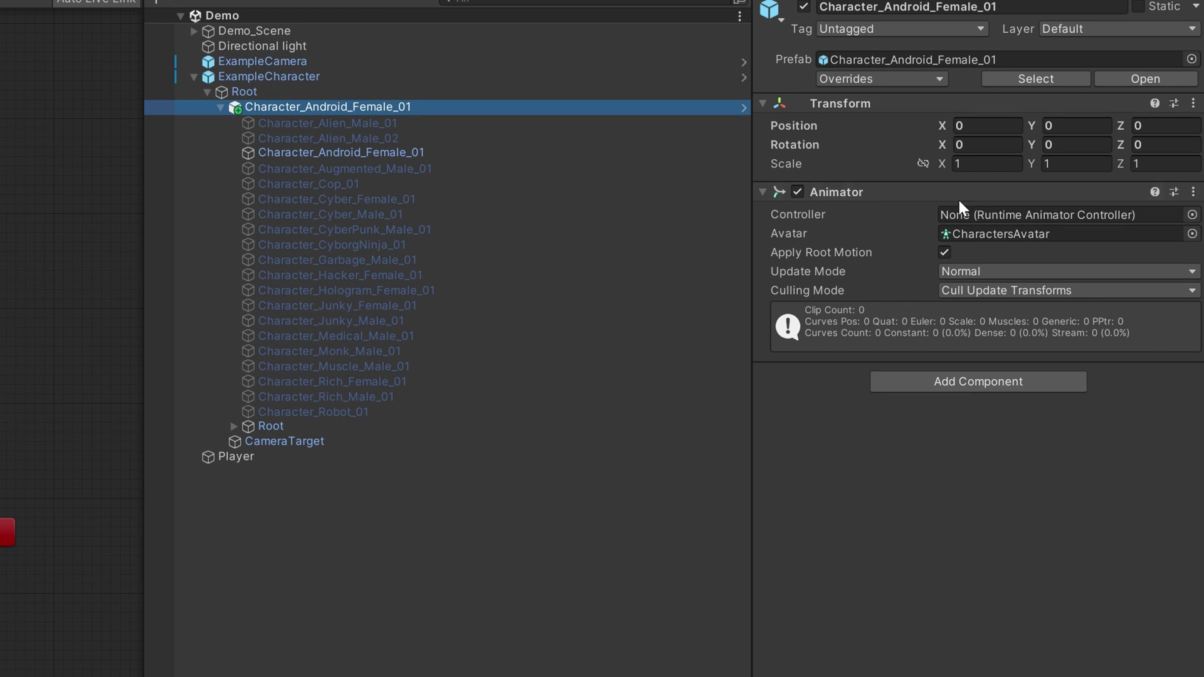
Disable Apply Root Motion, assign CharacterAnimator, and link the android's Animator to ExampleCharacter's script.
left_click(945, 252)
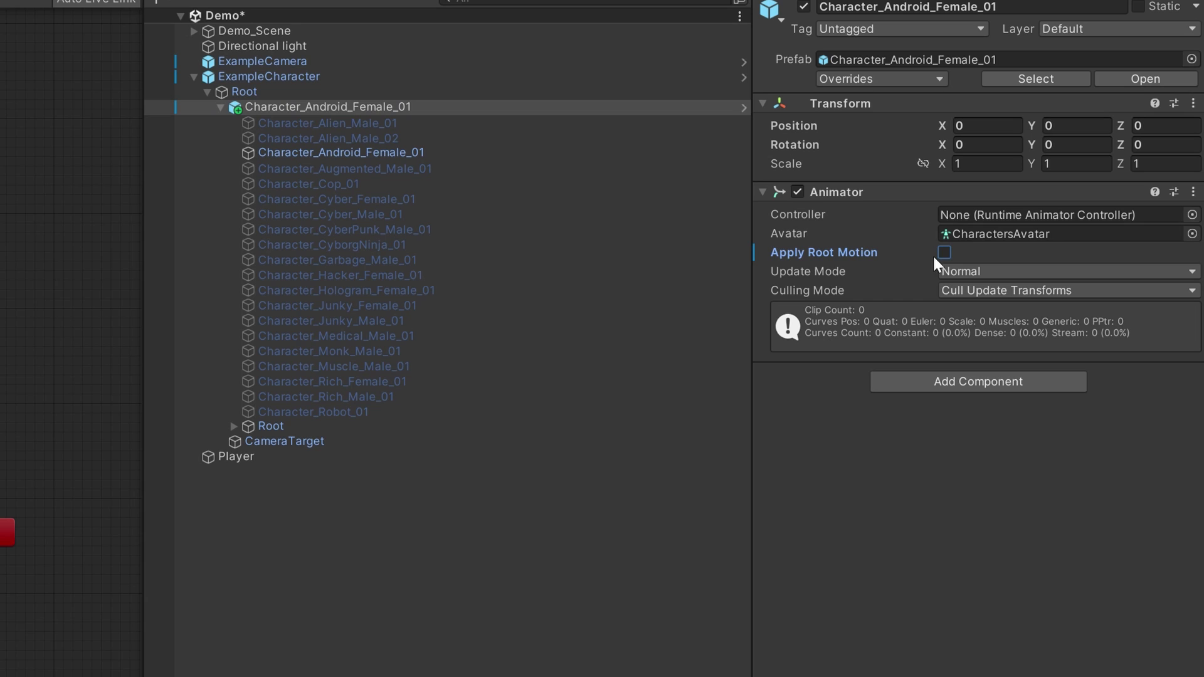
left_click_drag(446, 463, 1005, 182)
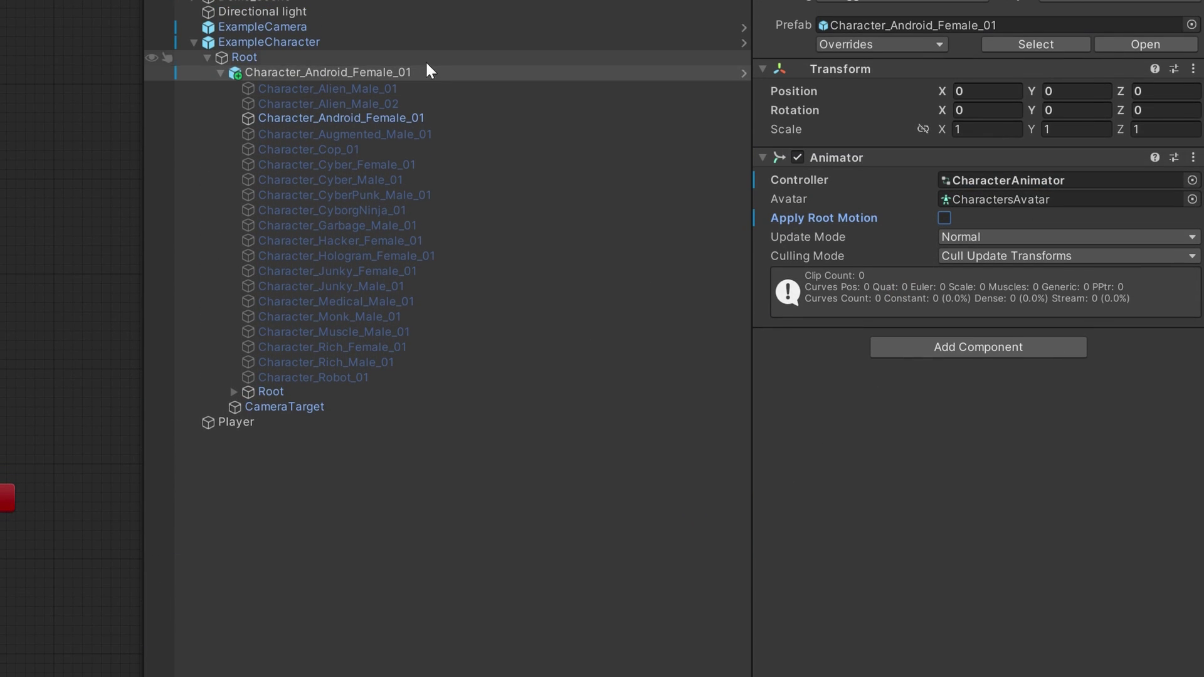
left_click(297, 41)
left_click_drag(326, 72, 973, 638)
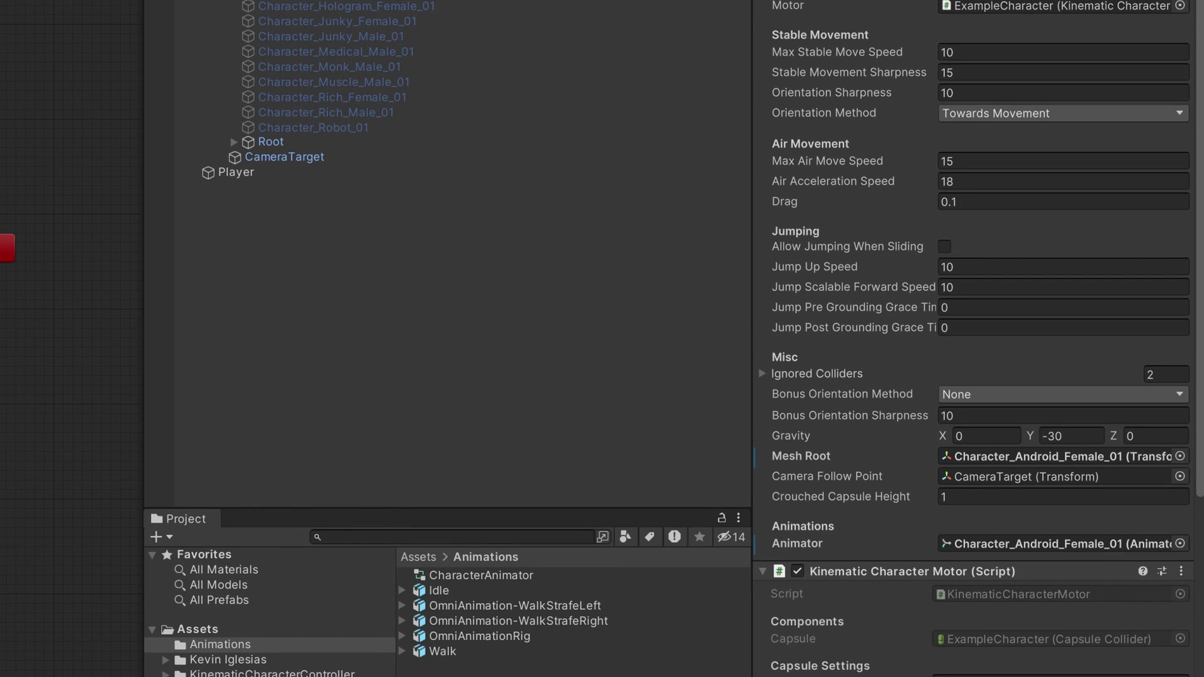
Tidy the Animator graph, aligning Exit with Entry and centering the view.
left_click_drag(397, 314, 398, 312)
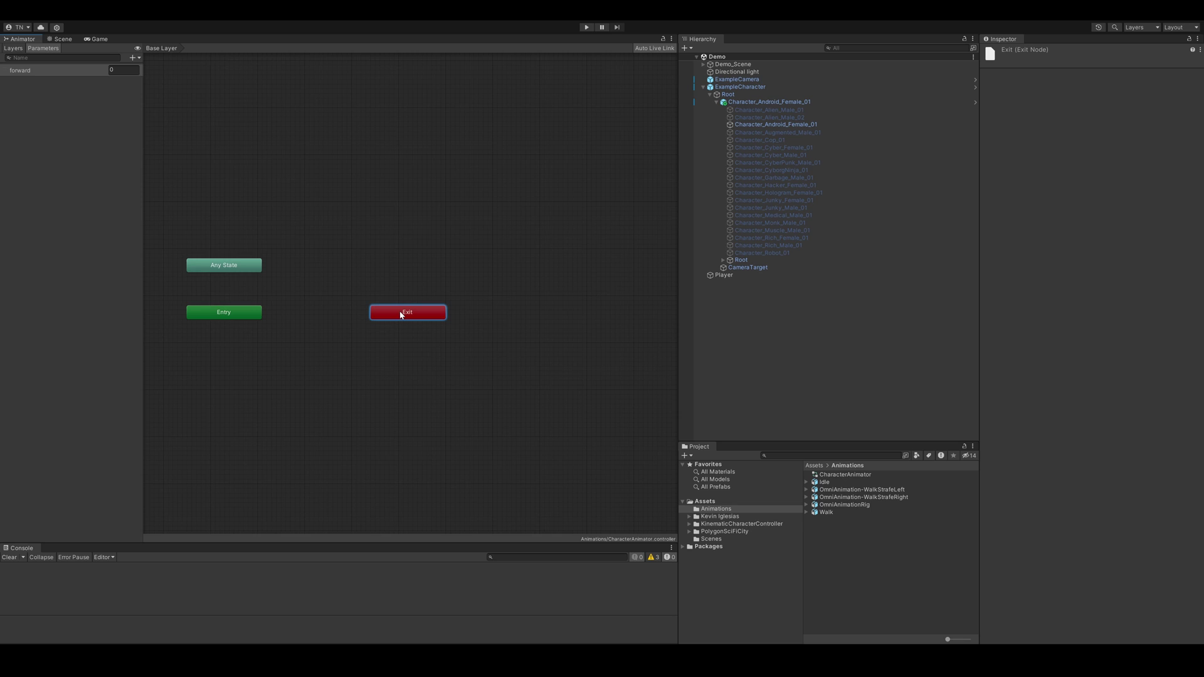
middle_click_drag(396, 338, 508, 357)
scroll(478, 351, "up", 3)
scroll(459, 350, "up", 1)
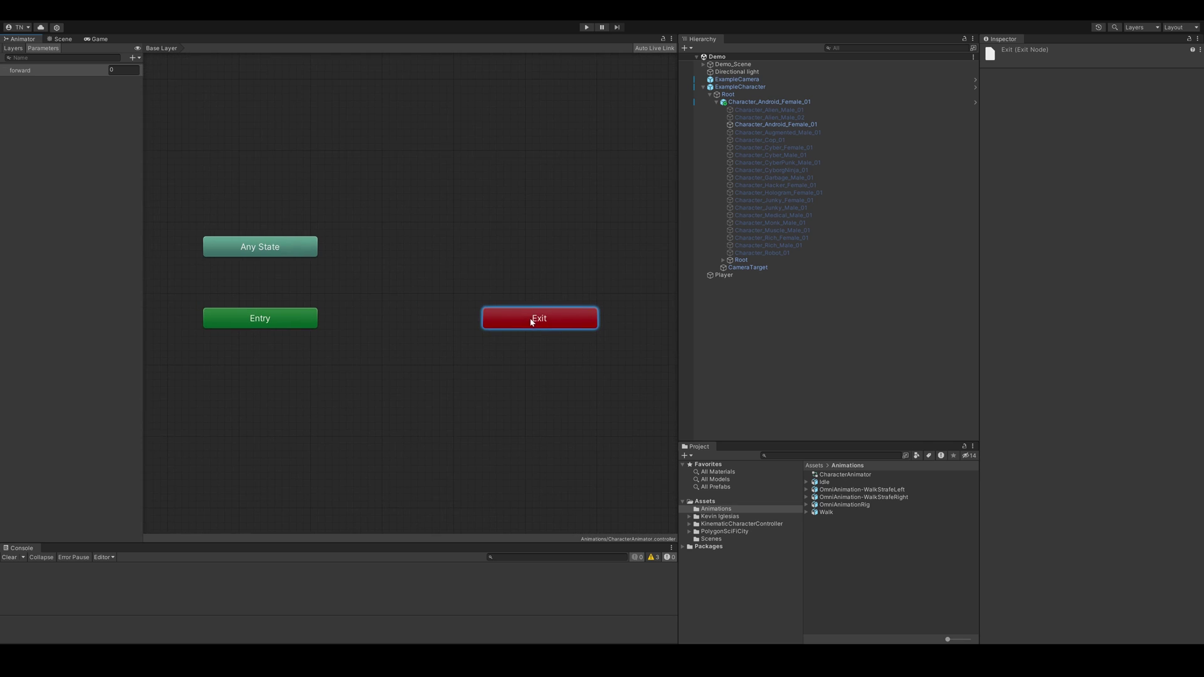
left_click_drag(530, 318, 546, 324)
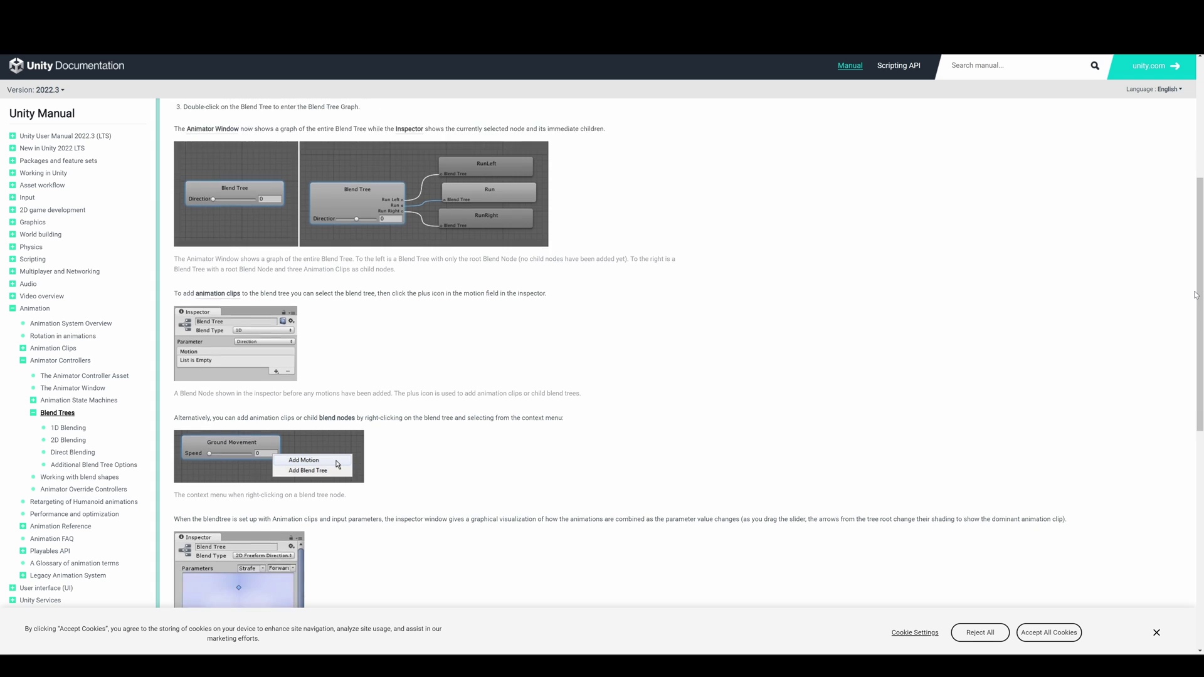
scroll(1195, 294, "down", 3)
scroll(1195, 295, "up", 8)
scroll(1194, 294, "up", 1)
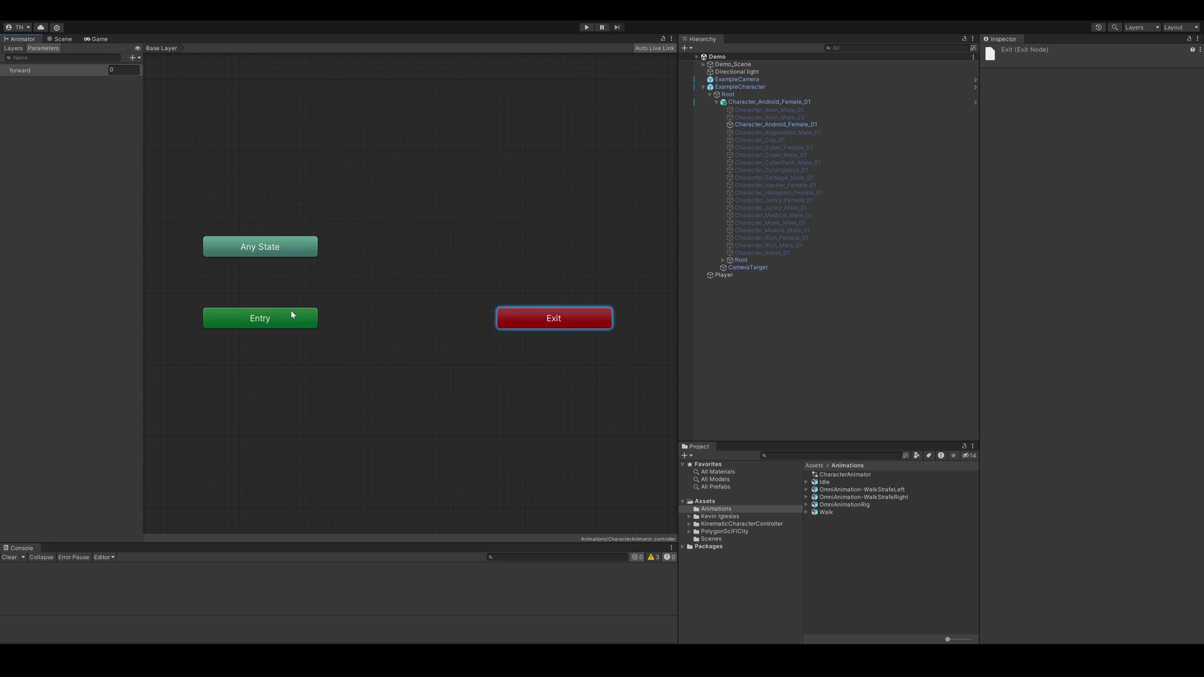
left_click(314, 291)
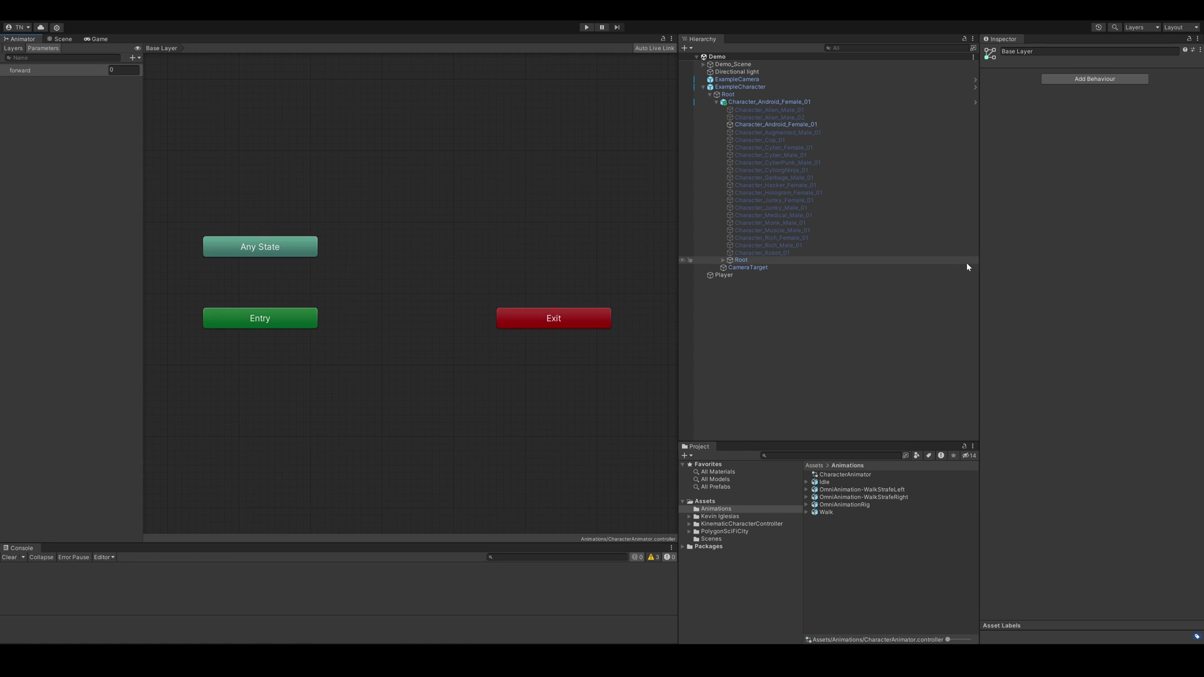
Create a new blend tree state in the Animator graph and place it beside Entry.
left_click_drag(679, 297, 739, 305)
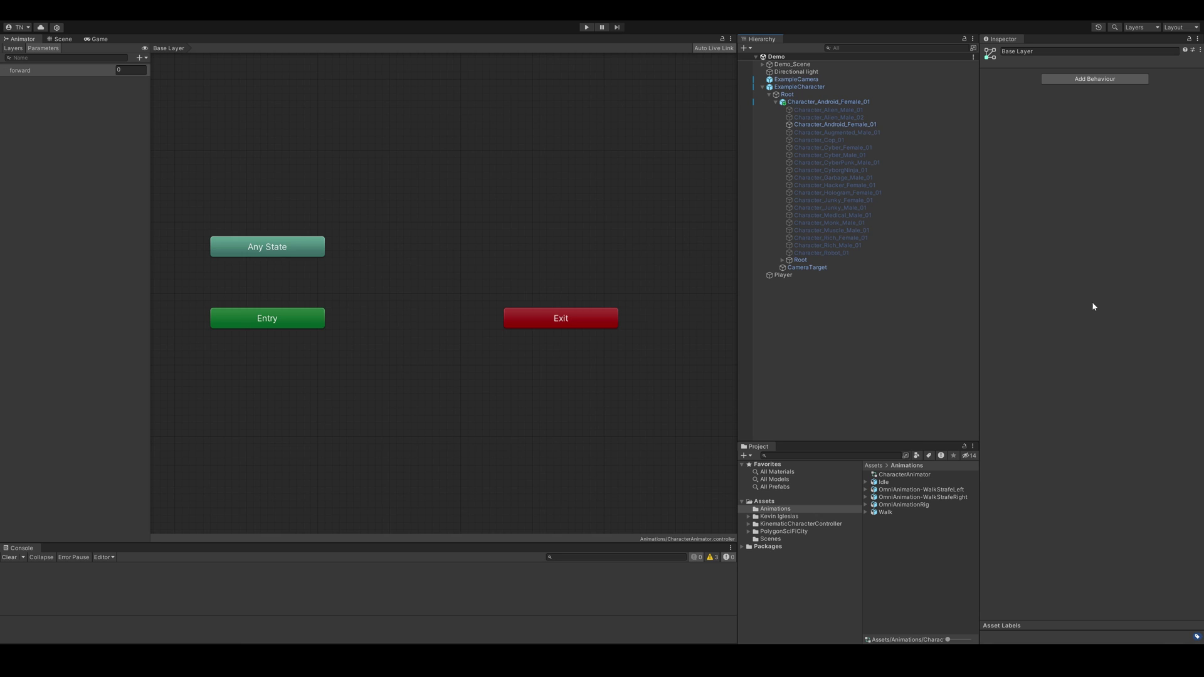
right_click(422, 318)
mouse_move(442, 321)
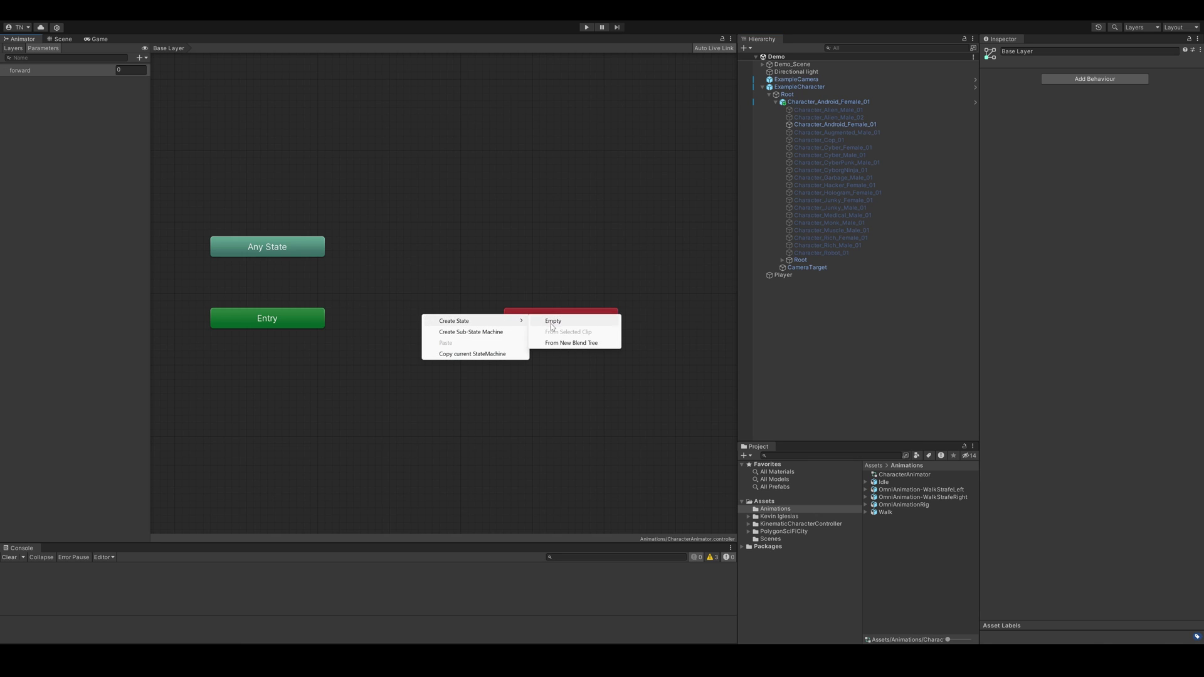
left_click(567, 343)
left_click_drag(476, 329, 417, 322)
left_click_drag(536, 325, 564, 325)
left_click(417, 325)
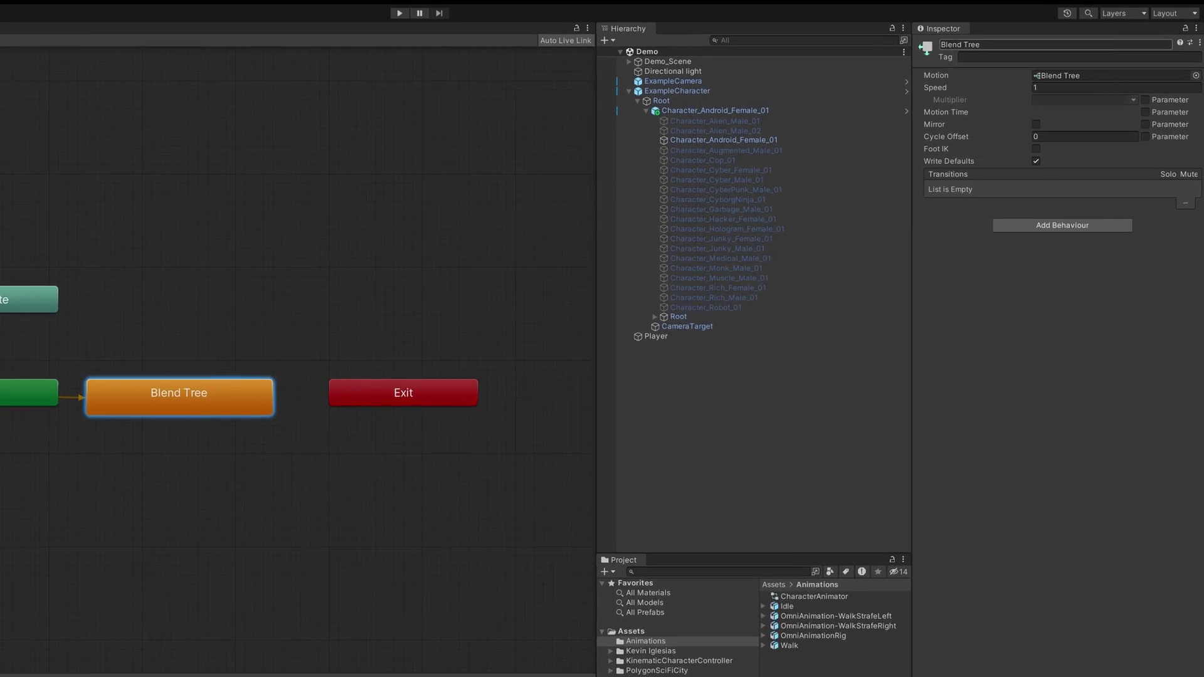
Rename the blend tree state to Motion.
left_click(978, 35)
type("Motion")
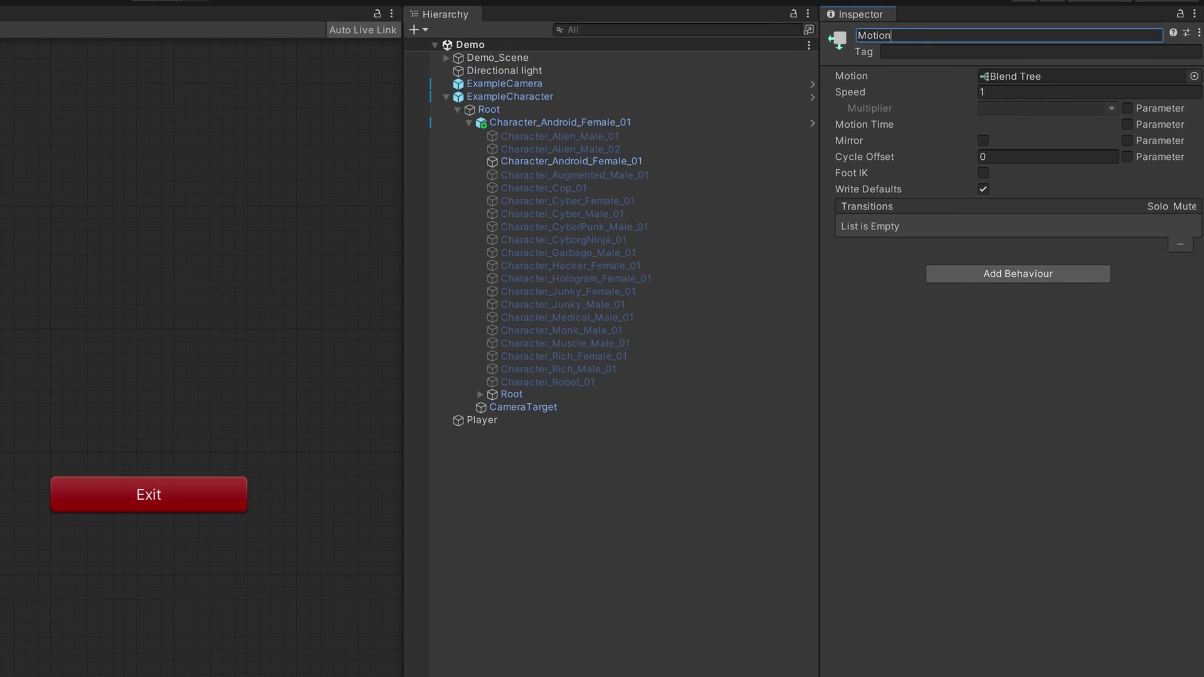
key("Return")
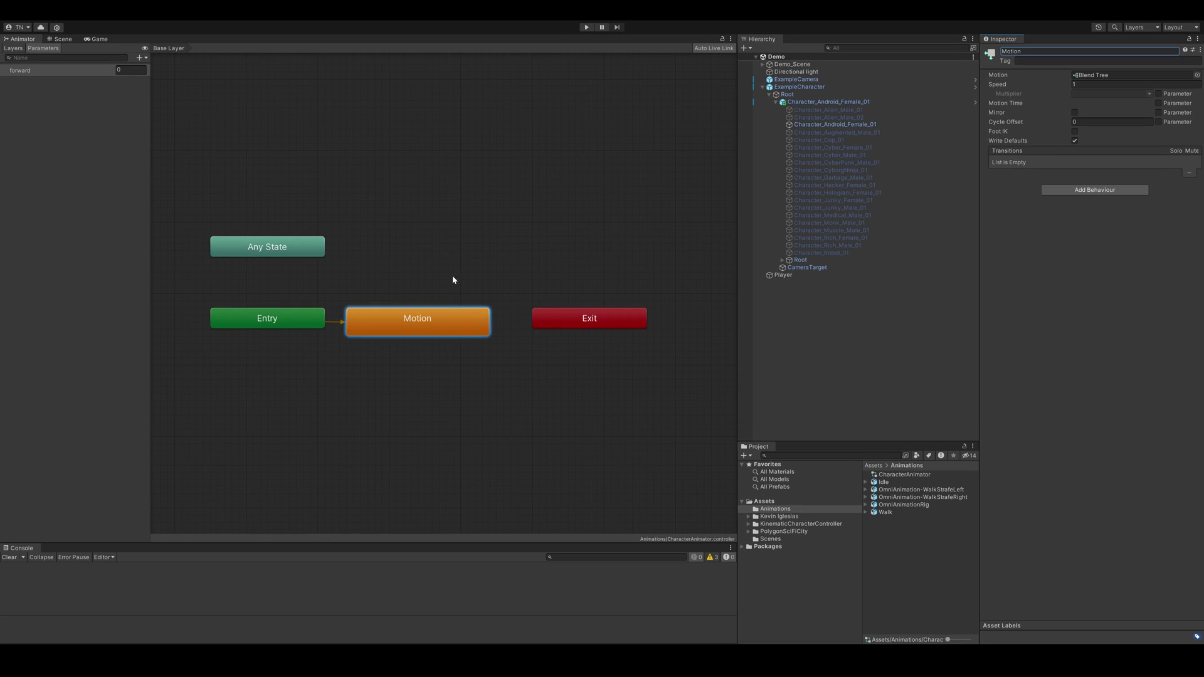
left_click(443, 325)
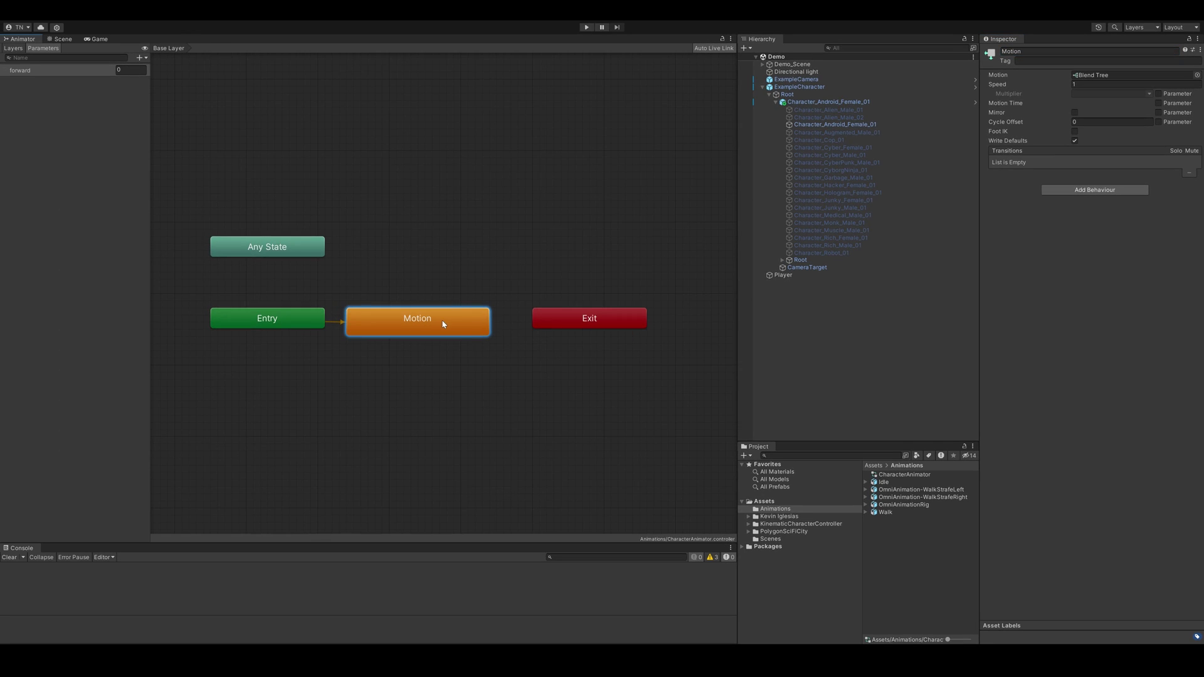
Open the Motion blend tree and keep its blend type as 1D.
double_click(443, 324)
left_click(464, 284)
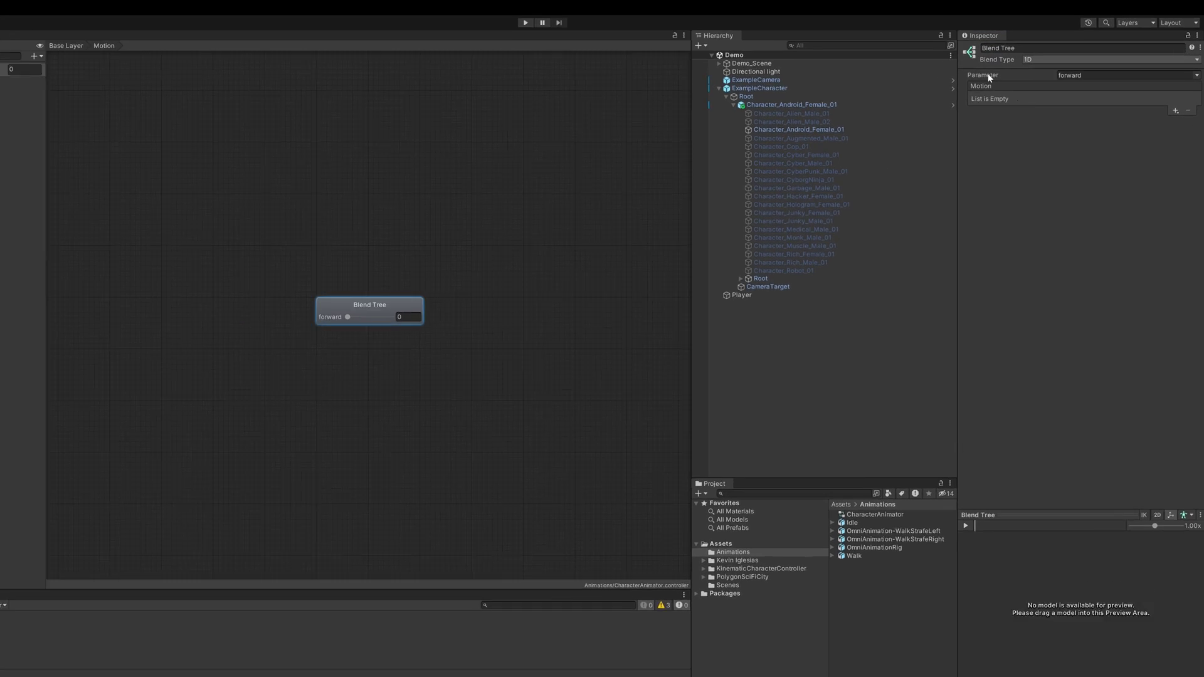
left_click(1096, 63)
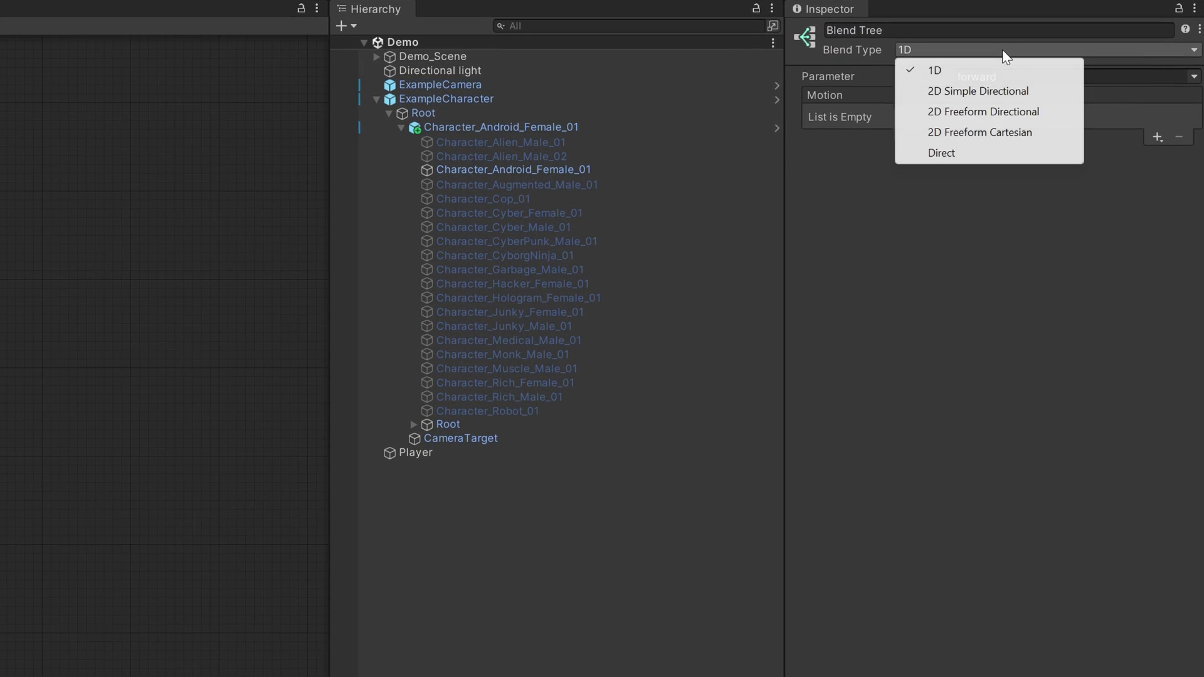
left_click(919, 72)
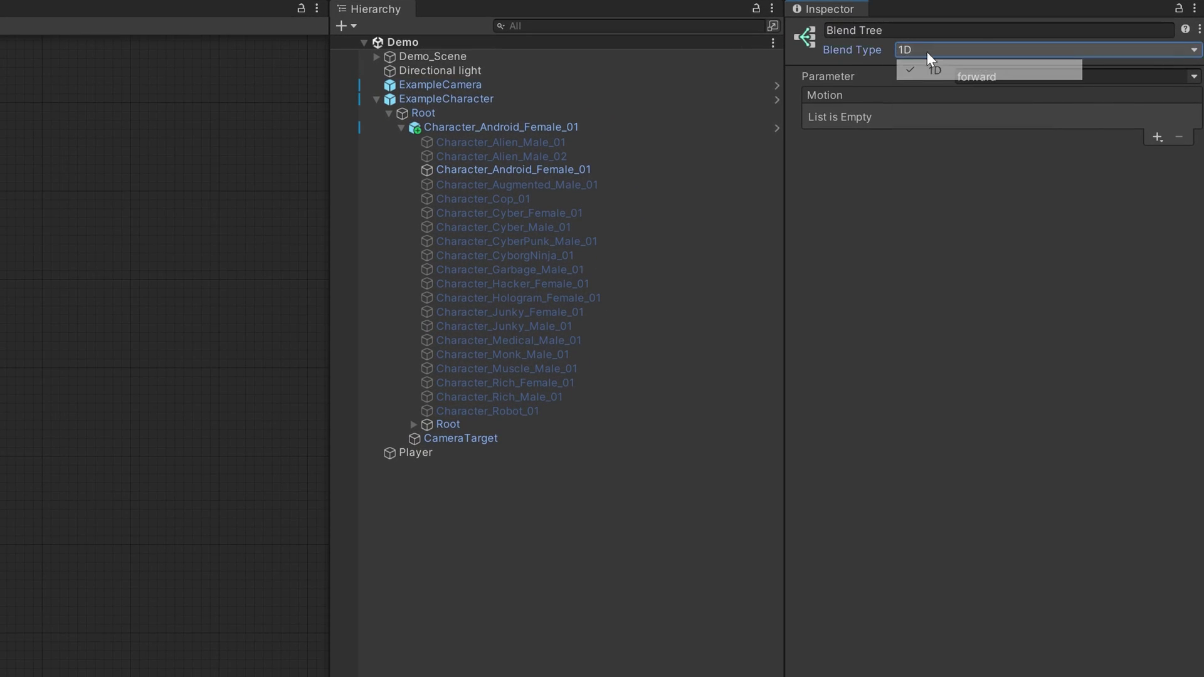
Add three motion fields to the blend tree.
left_click(1156, 137)
left_click(1156, 158)
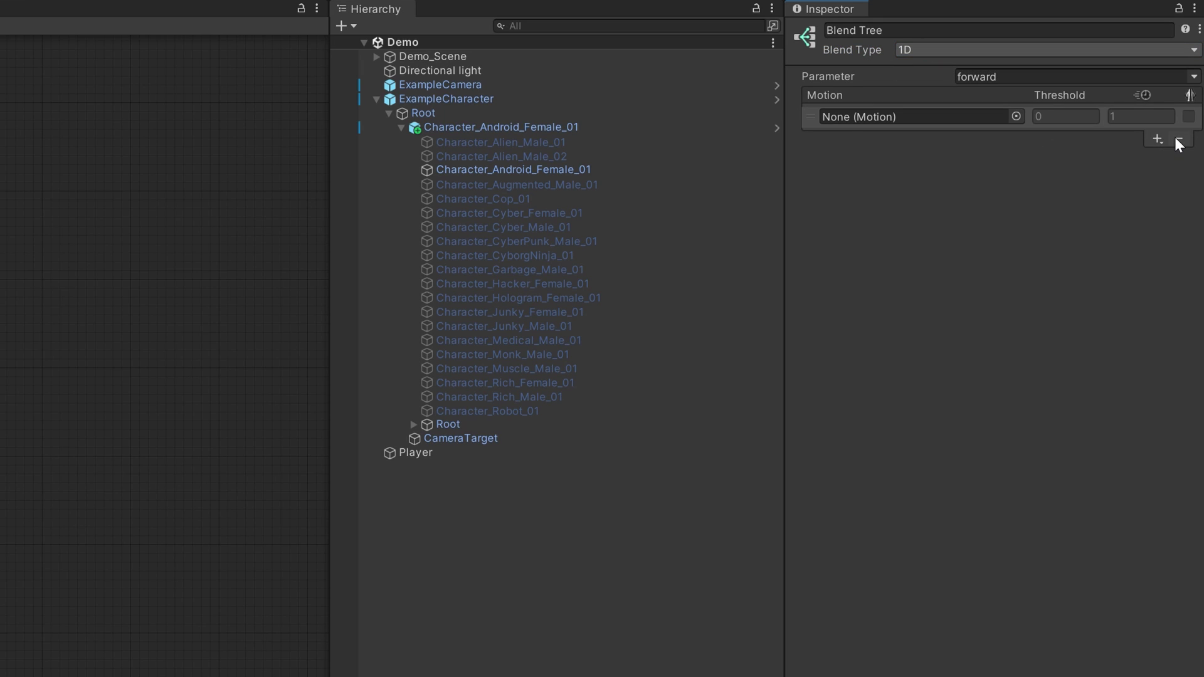
left_click(1162, 137)
left_click(1129, 158)
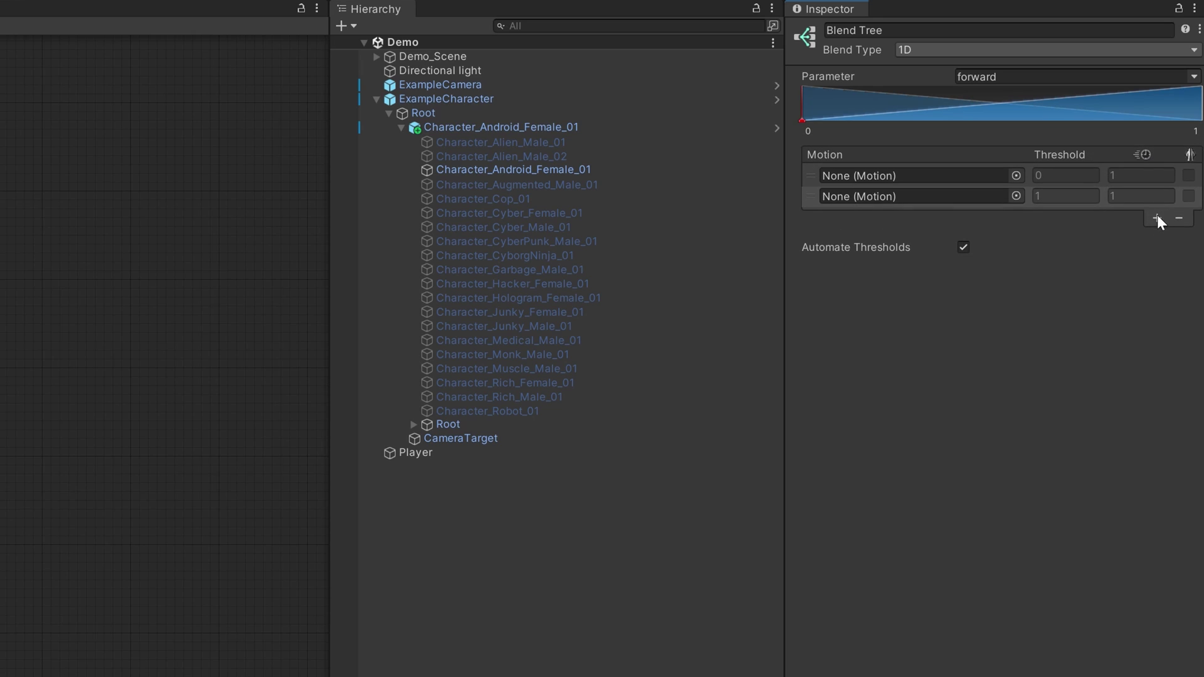
left_click(1157, 237)
left_click(1131, 240)
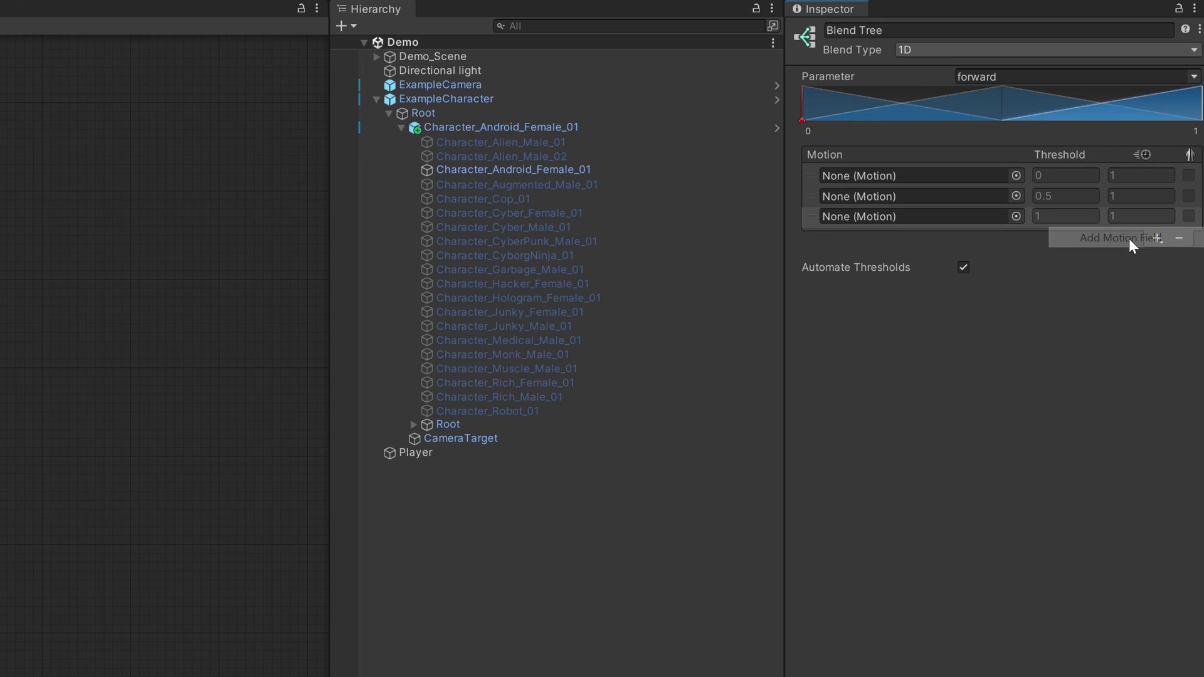
Turn off Automate Thresholds and enter thresholds -1 and 0 for the first slots.
left_click(964, 266)
left_click(1061, 176)
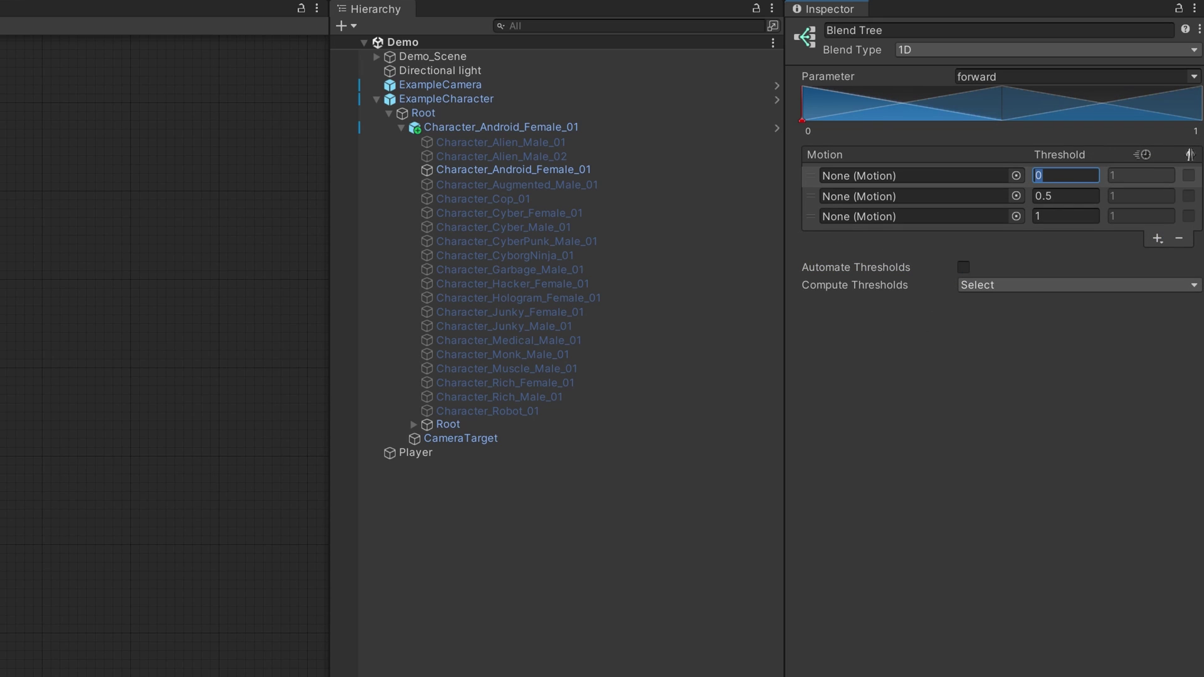
type("-1")
key("Tab")
key("Tab")
type("0")
key("Tab")
key("Tab")
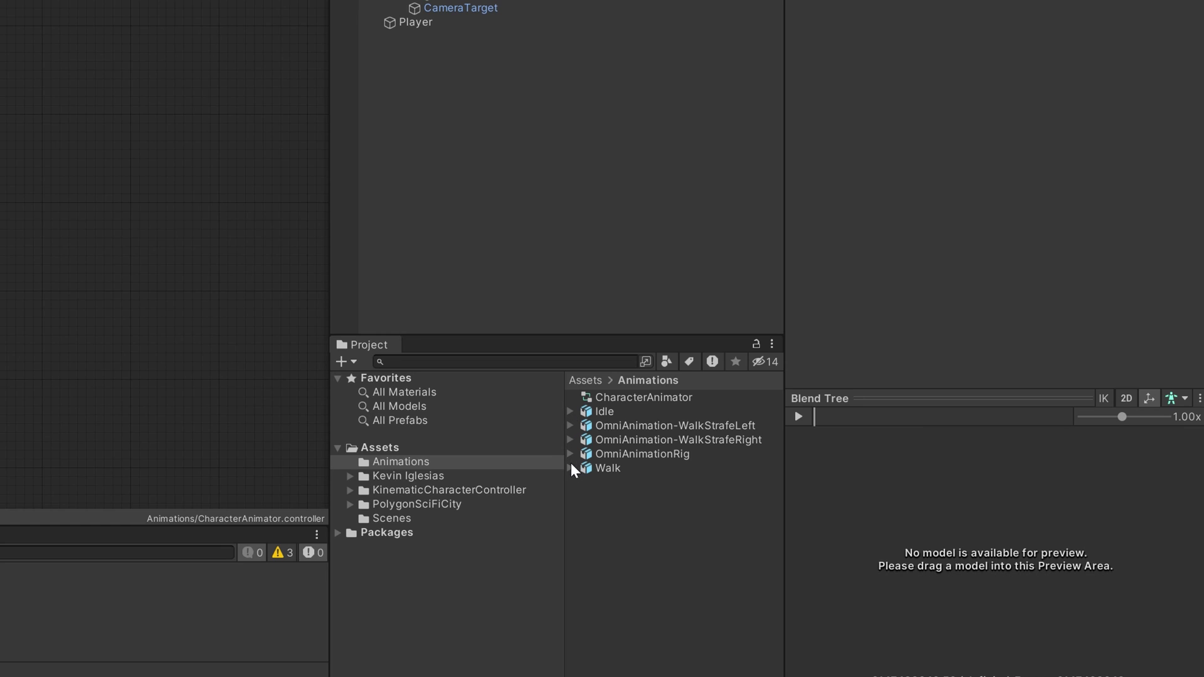
Put the Walk clip in the first and third motion slots and Idle in the middle.
left_click(571, 468)
left_click_drag(618, 497, 913, 176)
left_click_drag(745, 676, 919, 219)
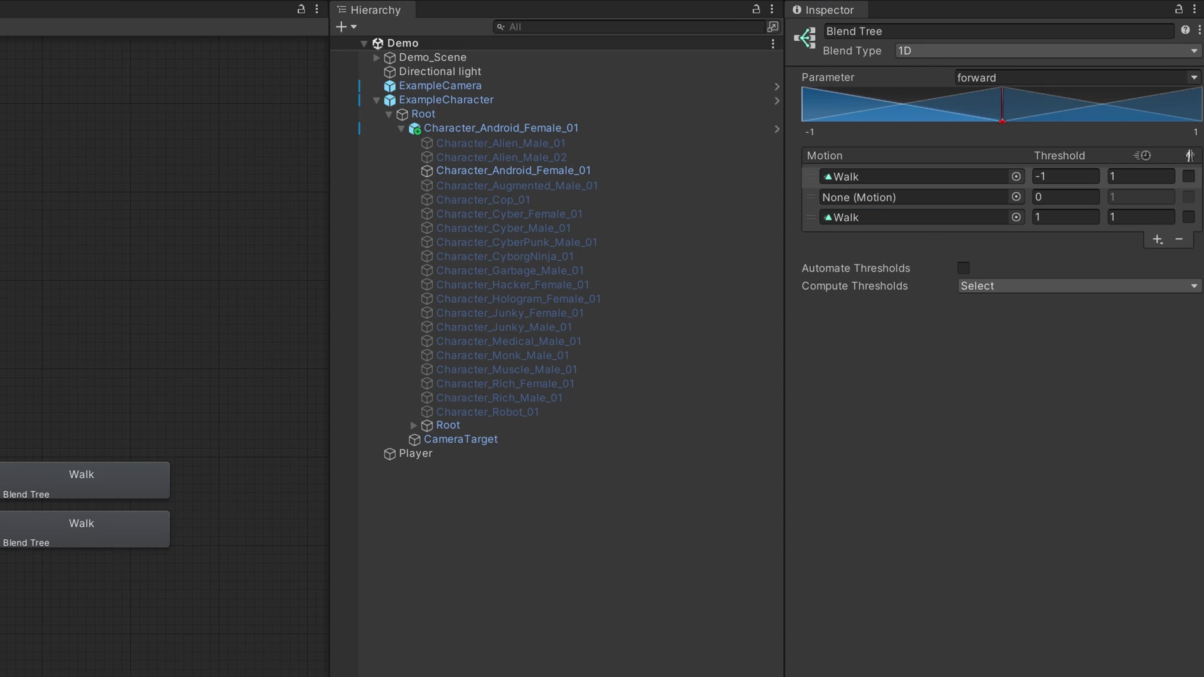
left_click_drag(771, 676, 985, 306)
left_click_drag(927, 205, 928, 197)
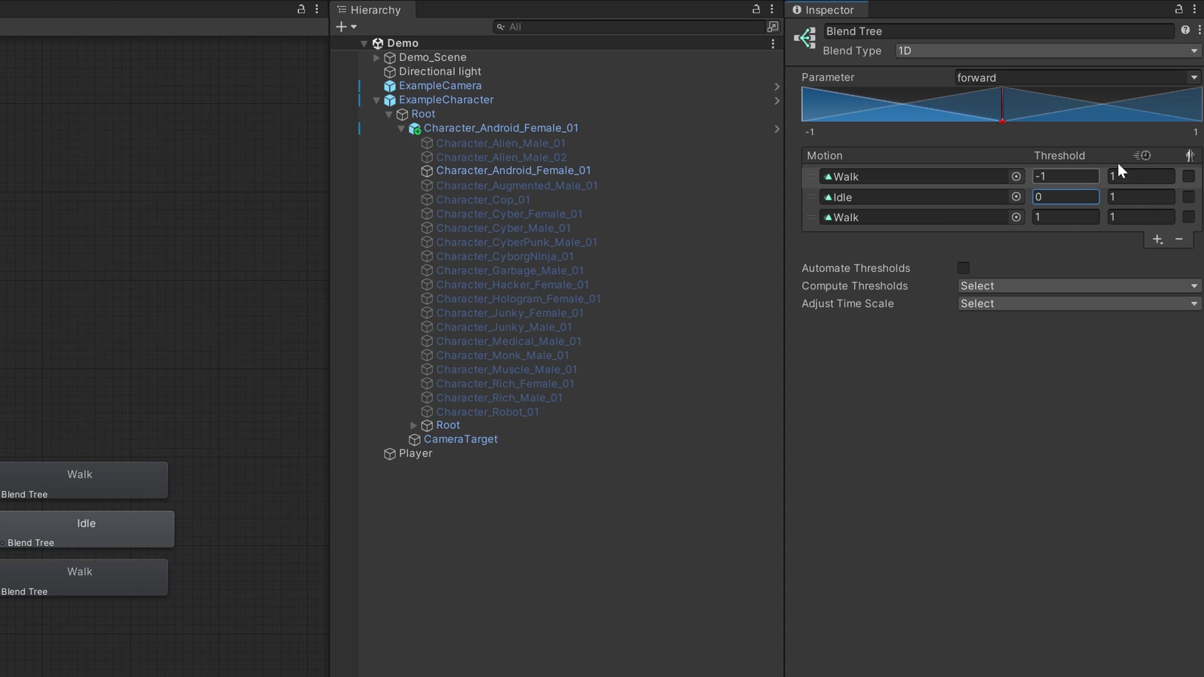
left_click(1123, 177)
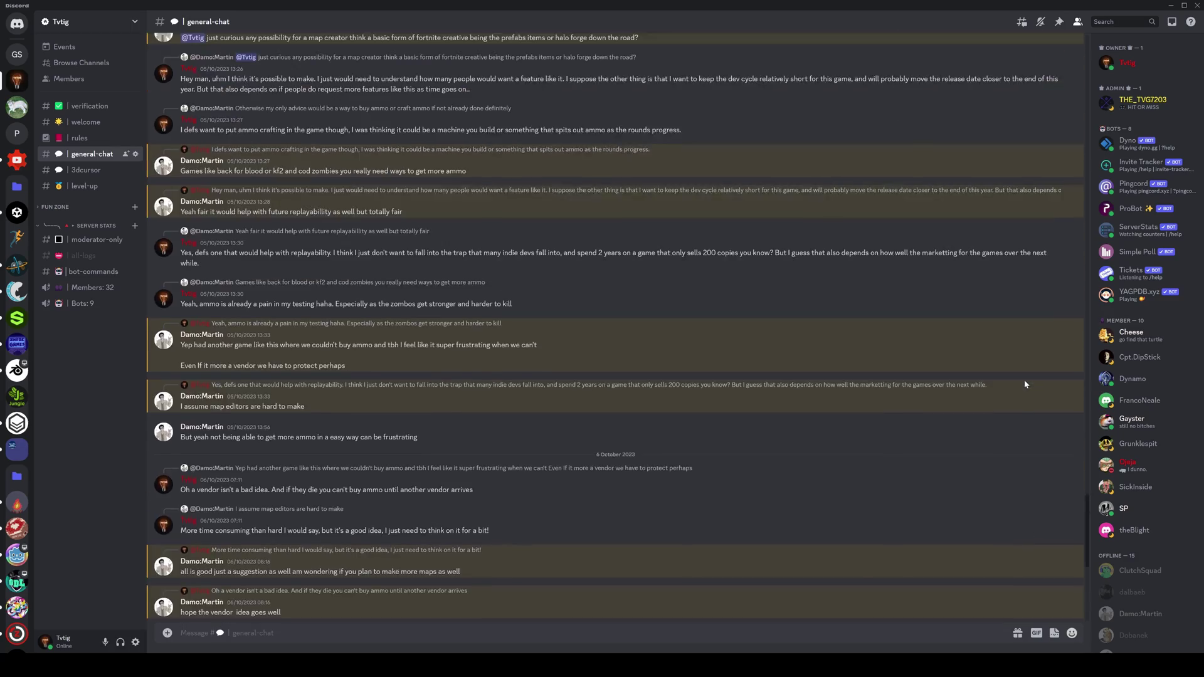
Scroll through the messages in Discord's general-chat channel.
scroll(1025, 384, "up", 15)
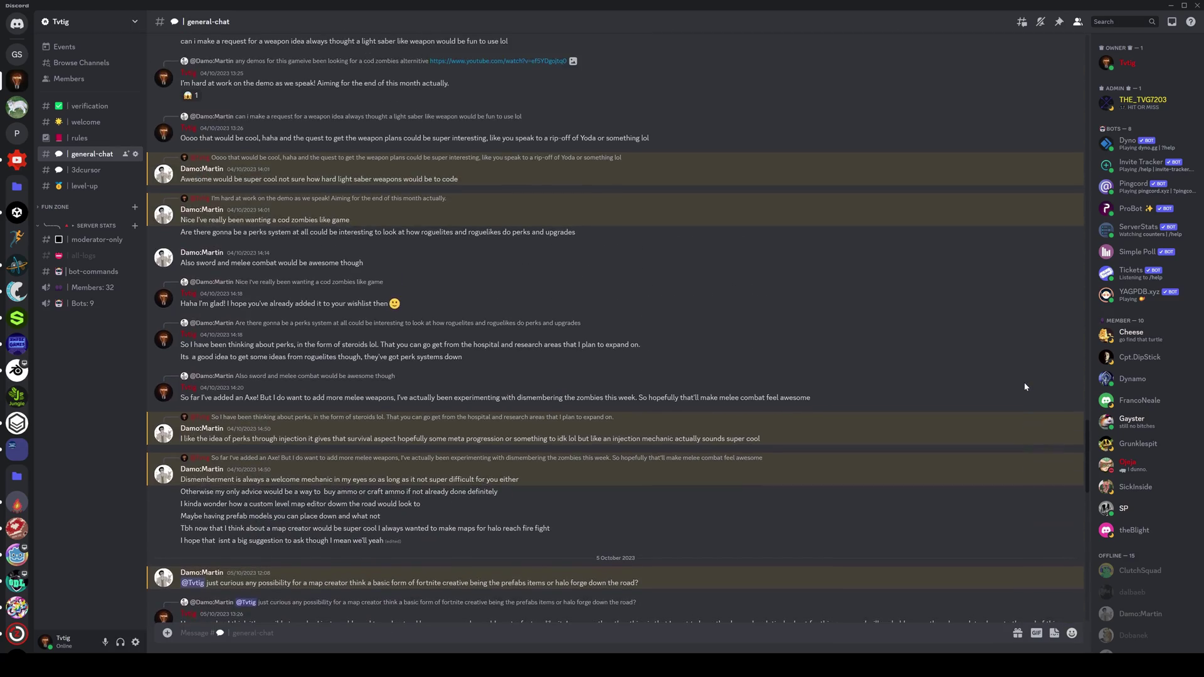
scroll(1025, 382, "down", 10)
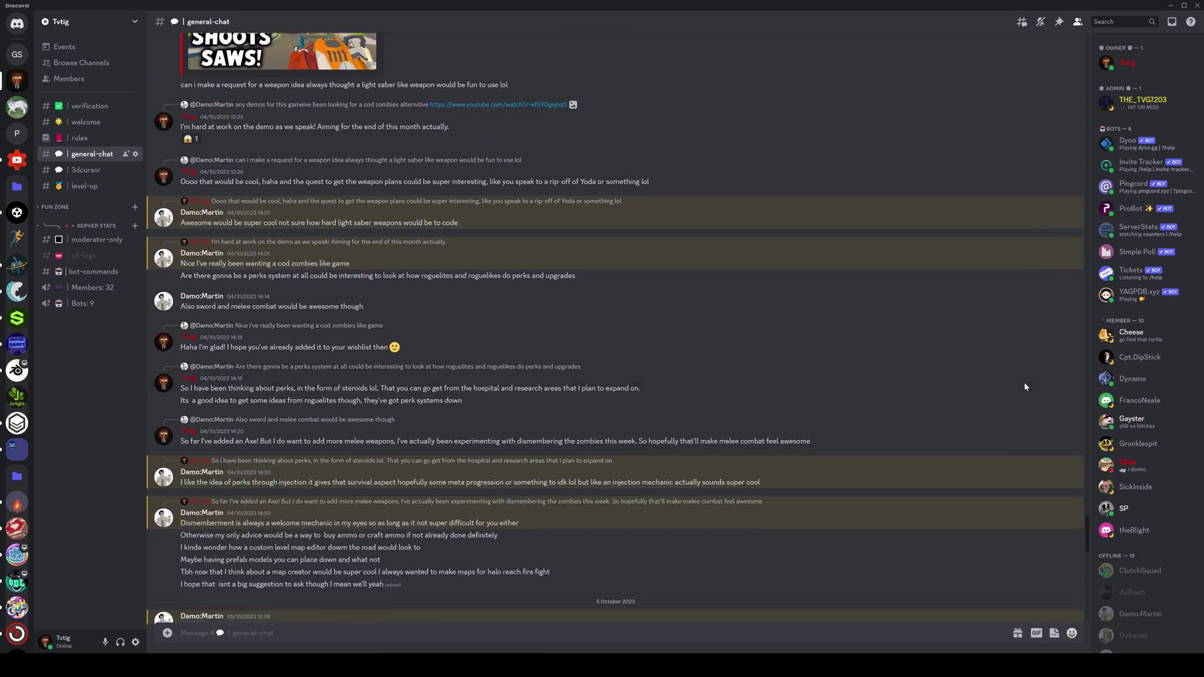